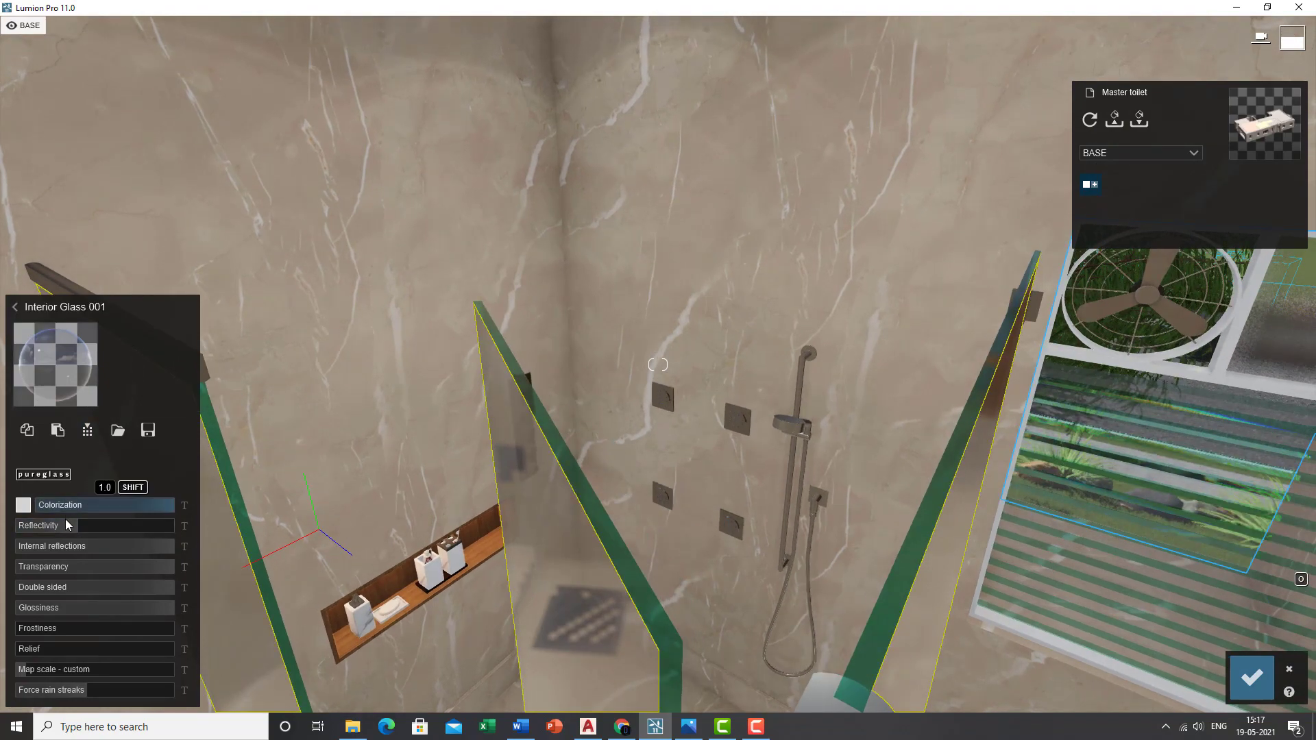
# Step: Inspect the colorization of the shower panels' Interior Glass 001 and of their edges' Interior Volume Glass 002
pyautogui.click(31, 506)
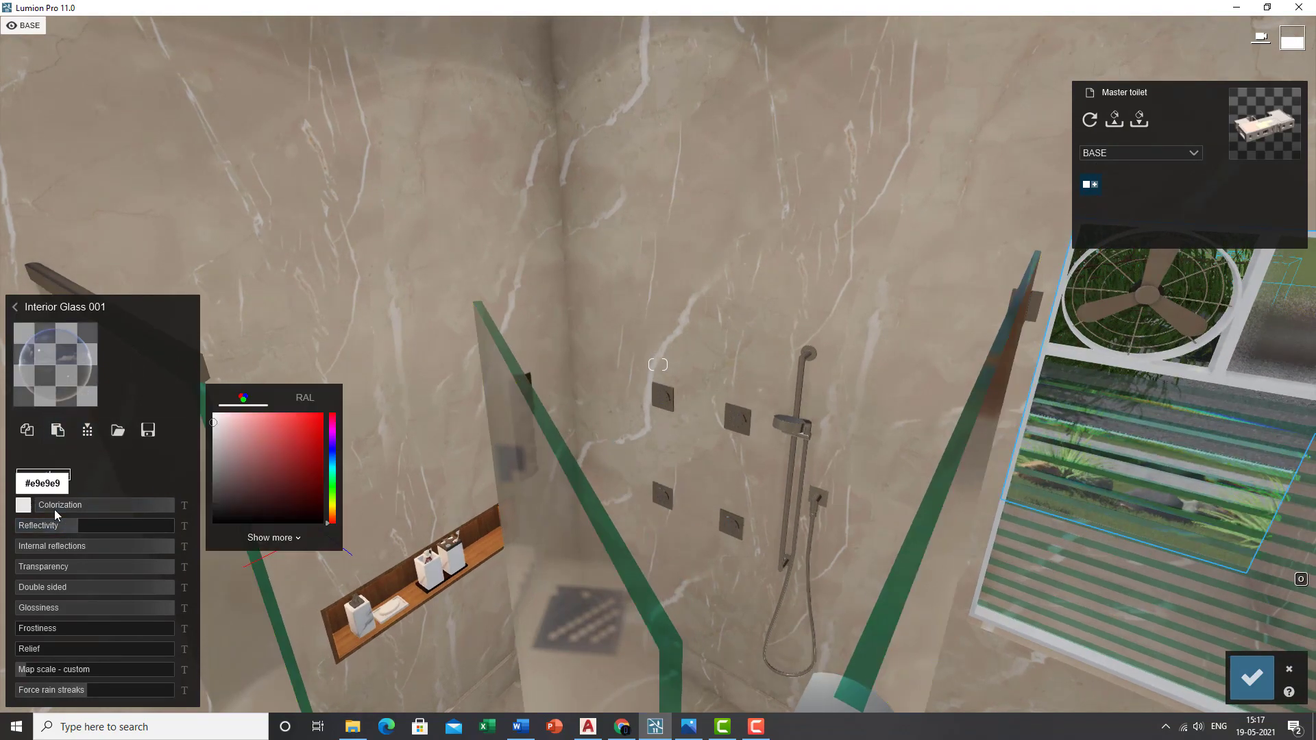
pyautogui.click(129, 472)
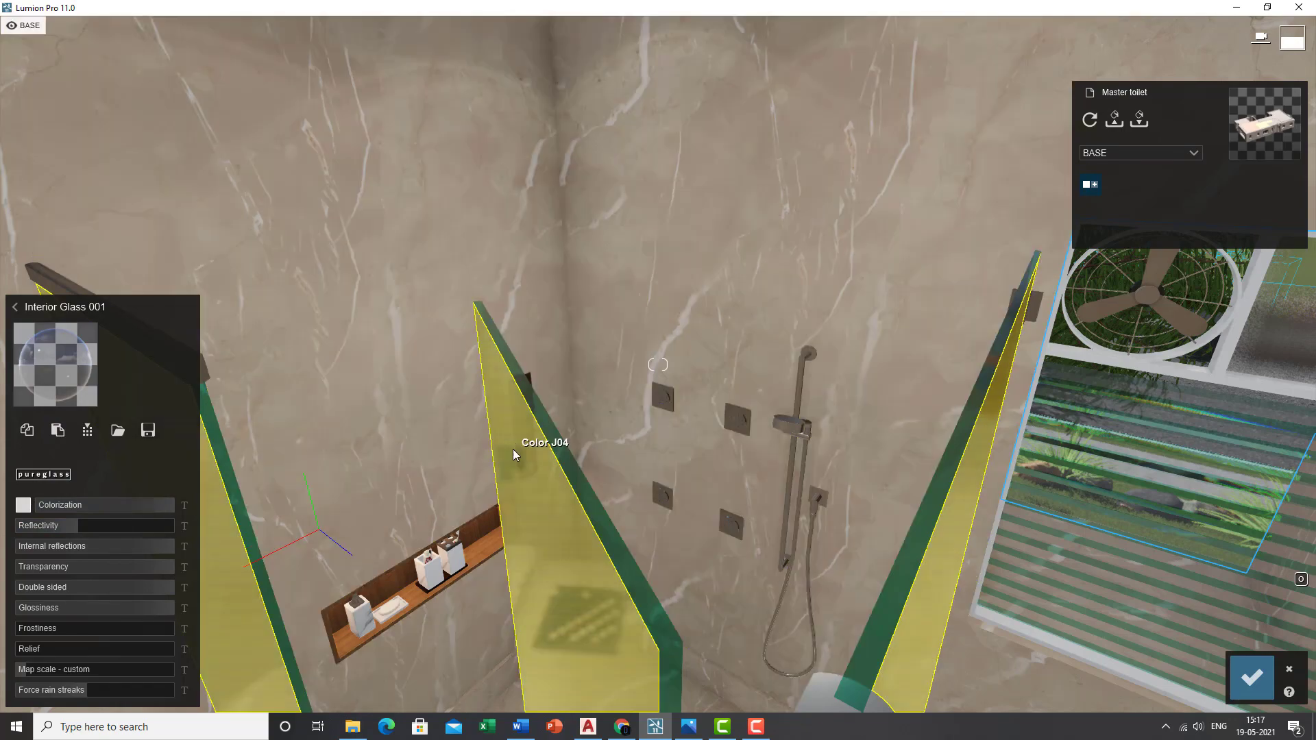
pyautogui.moveTo(512, 450); pyautogui.dragTo(1057, 376, button='right')
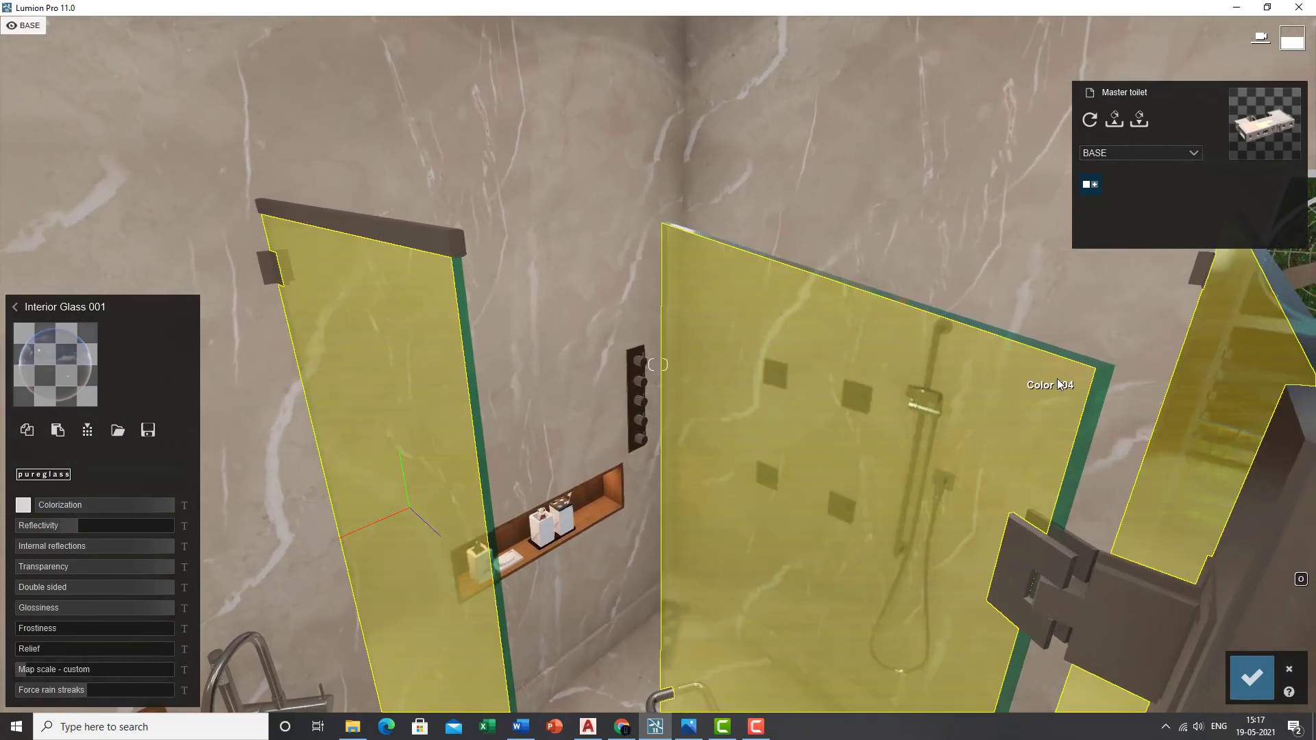
pyautogui.click(1095, 396)
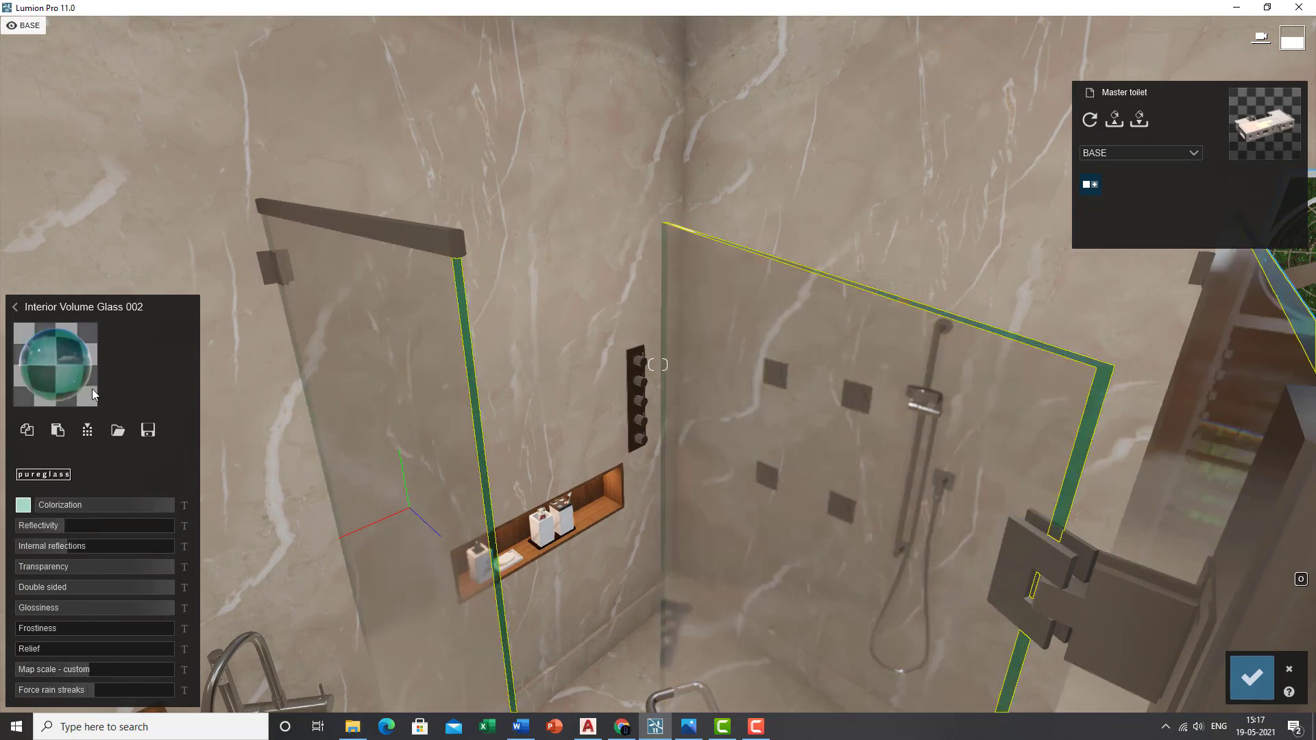
pyautogui.click(23, 506)
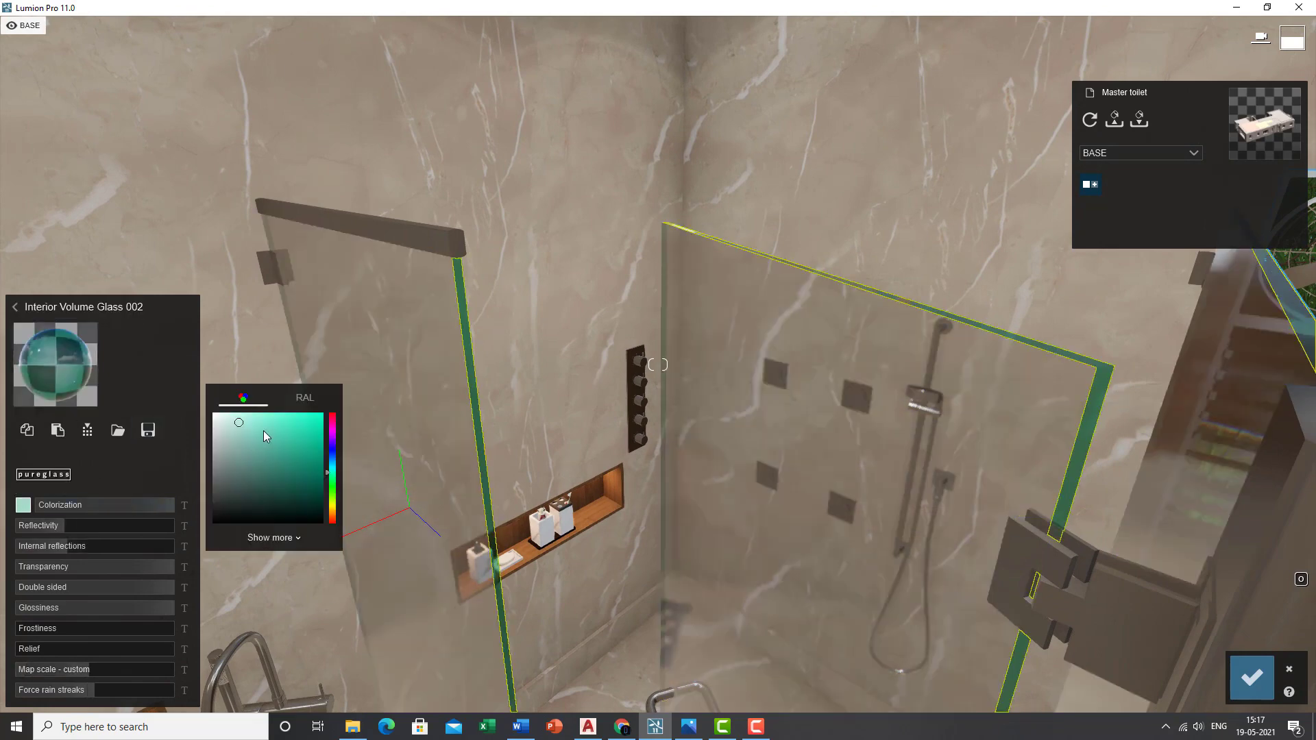
pyautogui.click(842, 374)
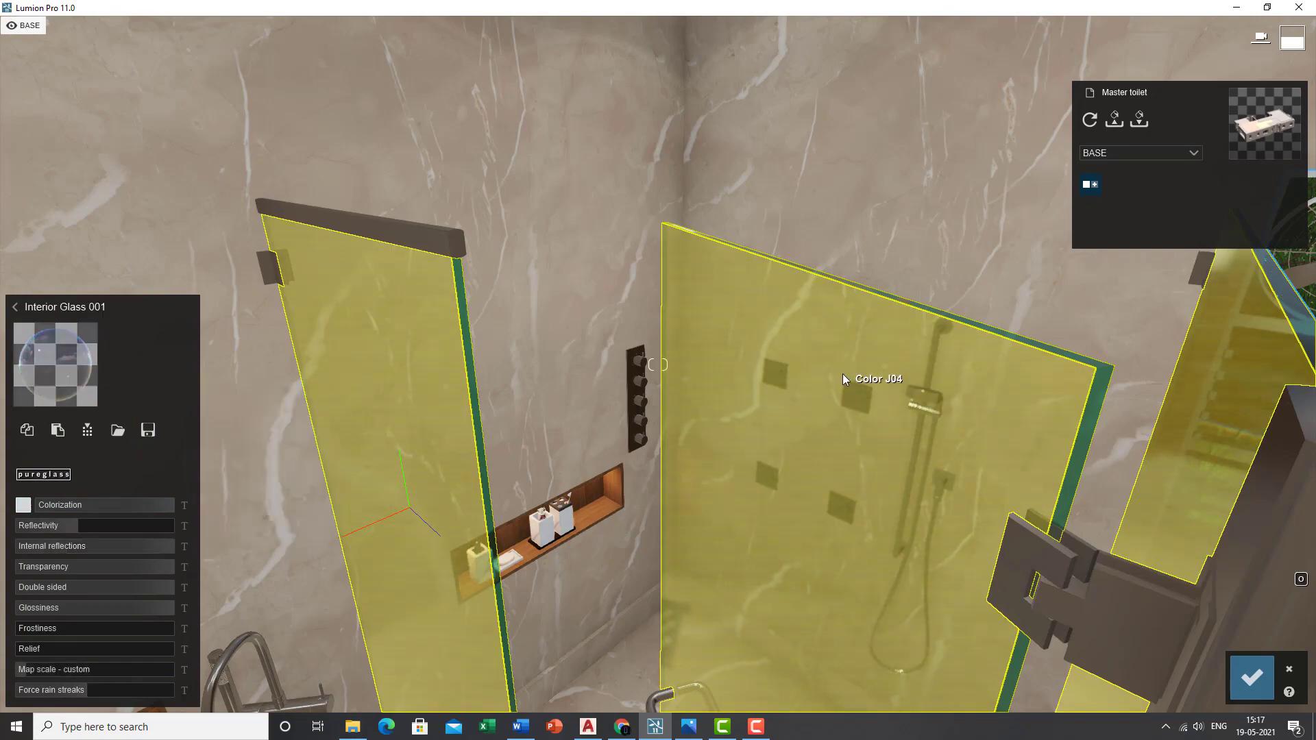
pyautogui.click(24, 506)
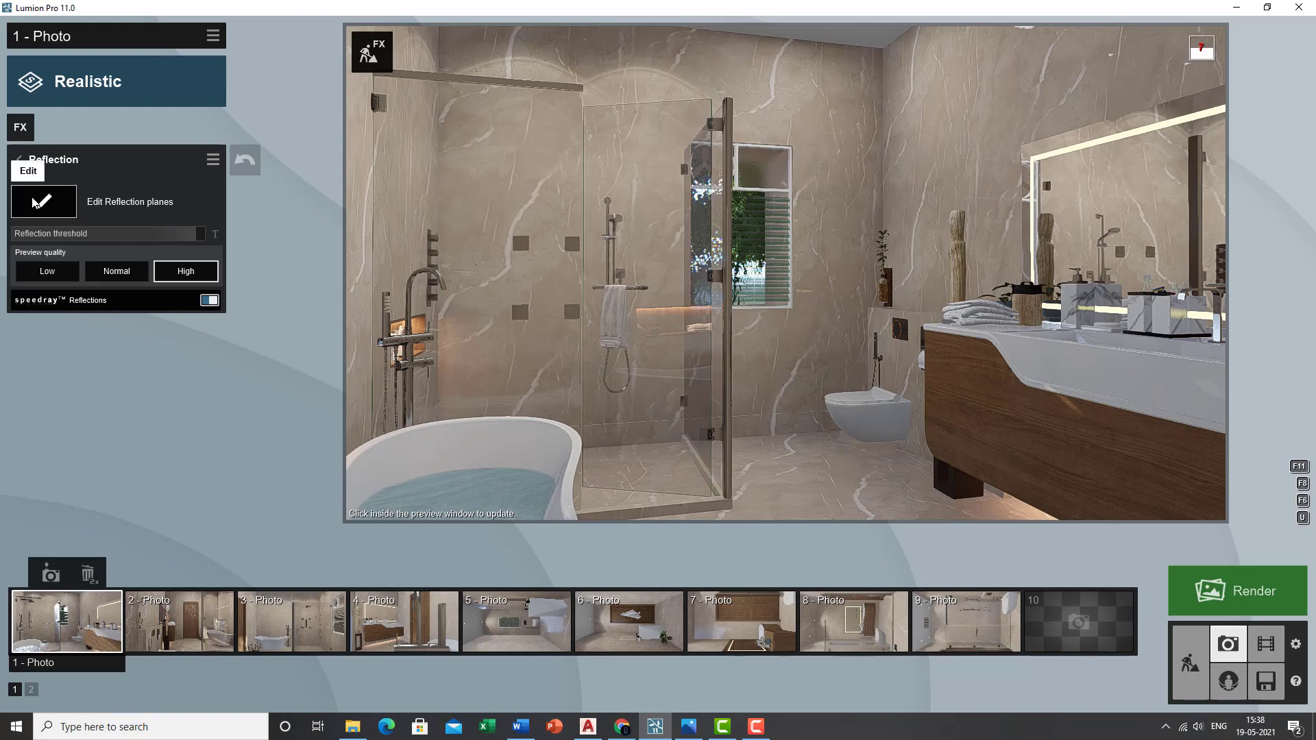
# Step: Open photo 1's reflection planes, check which surface the first plane covers, and close the editor
pyautogui.click(34, 202)
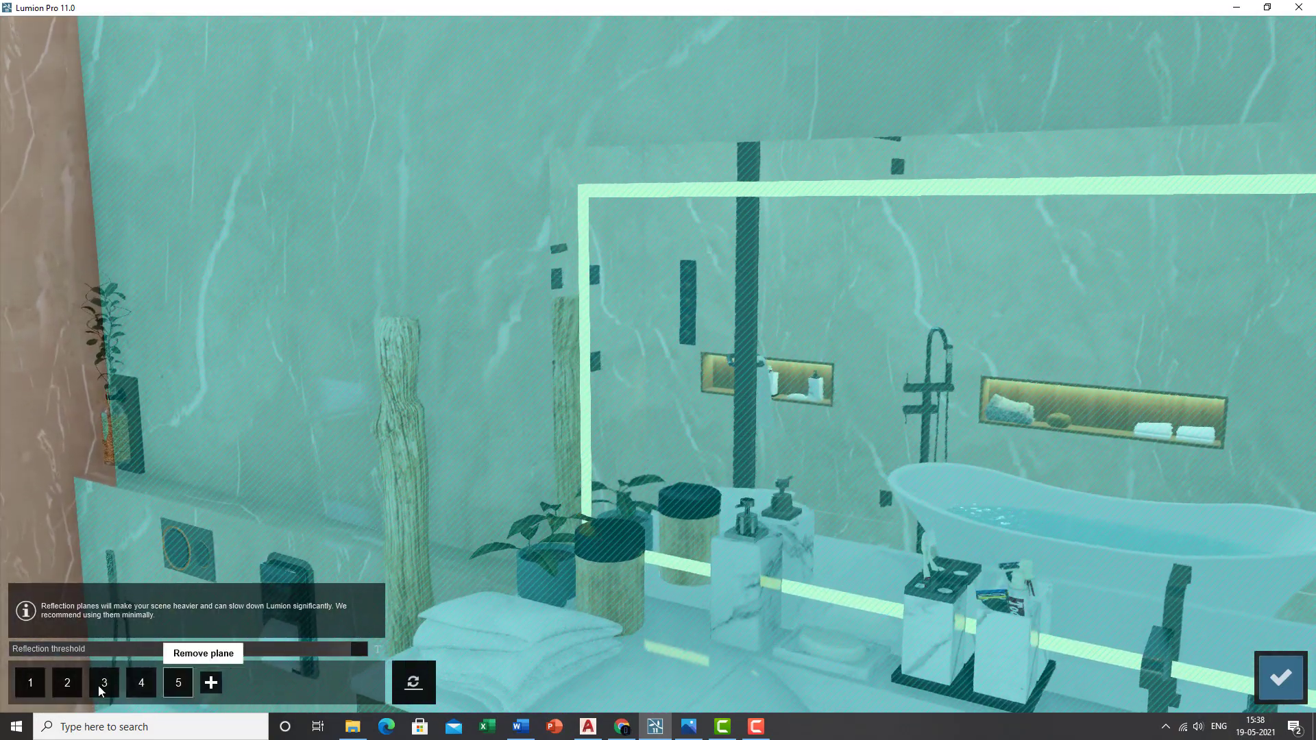
pyautogui.click(39, 684)
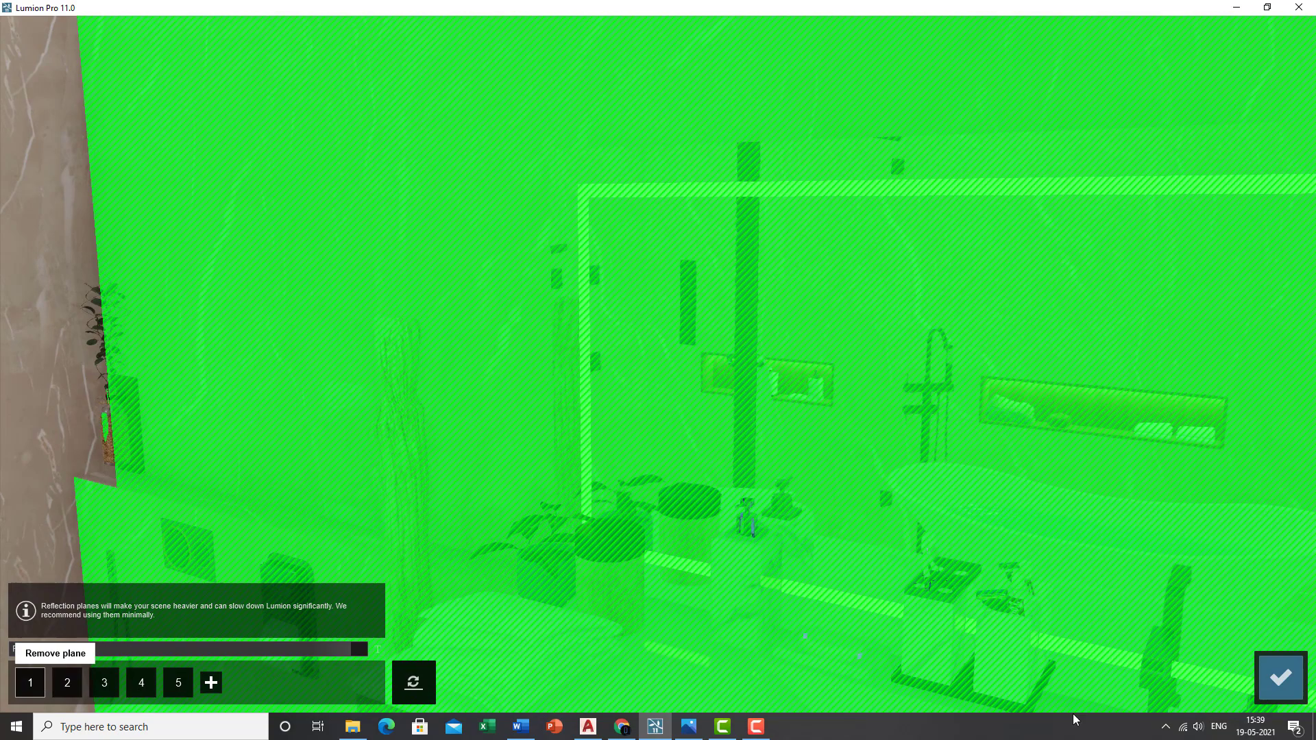
pyautogui.click(1280, 677)
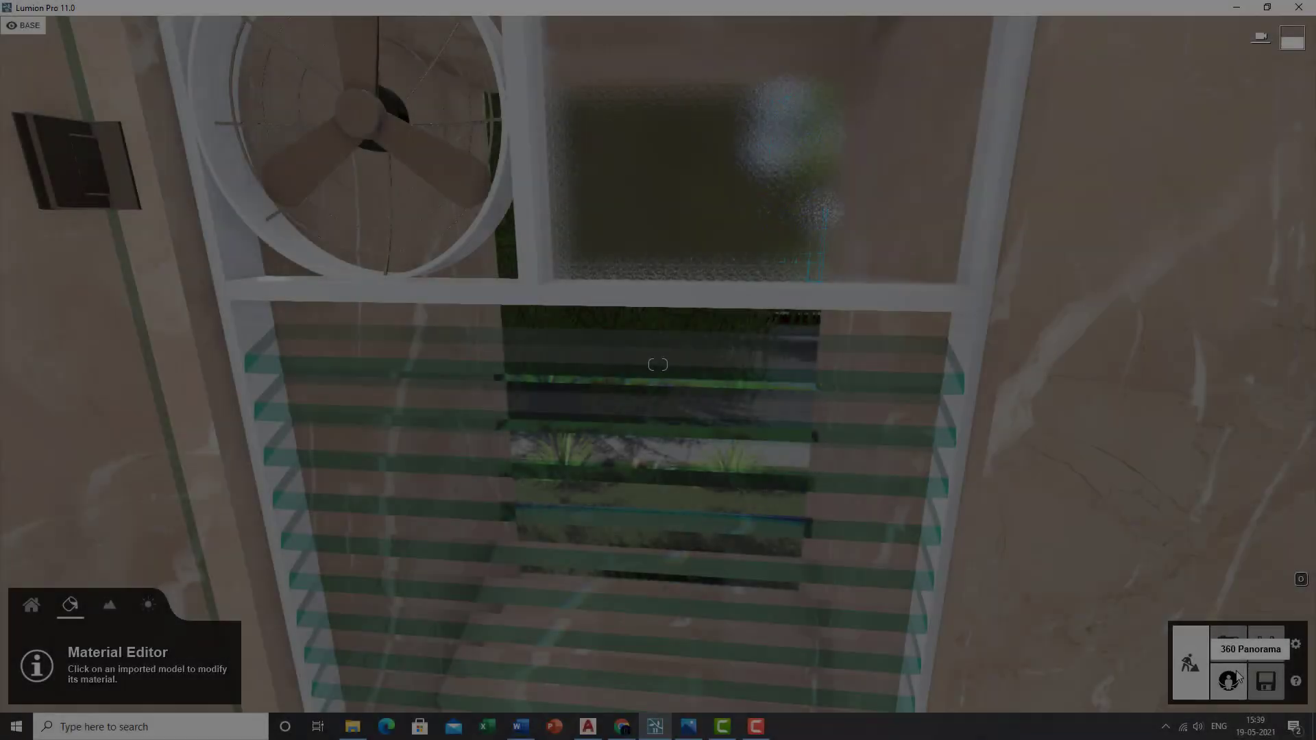
# Step: Replace the glass on the faces of the window's louvre blades with the Standard material
pyautogui.click(603, 353)
pyautogui.click(126, 421)
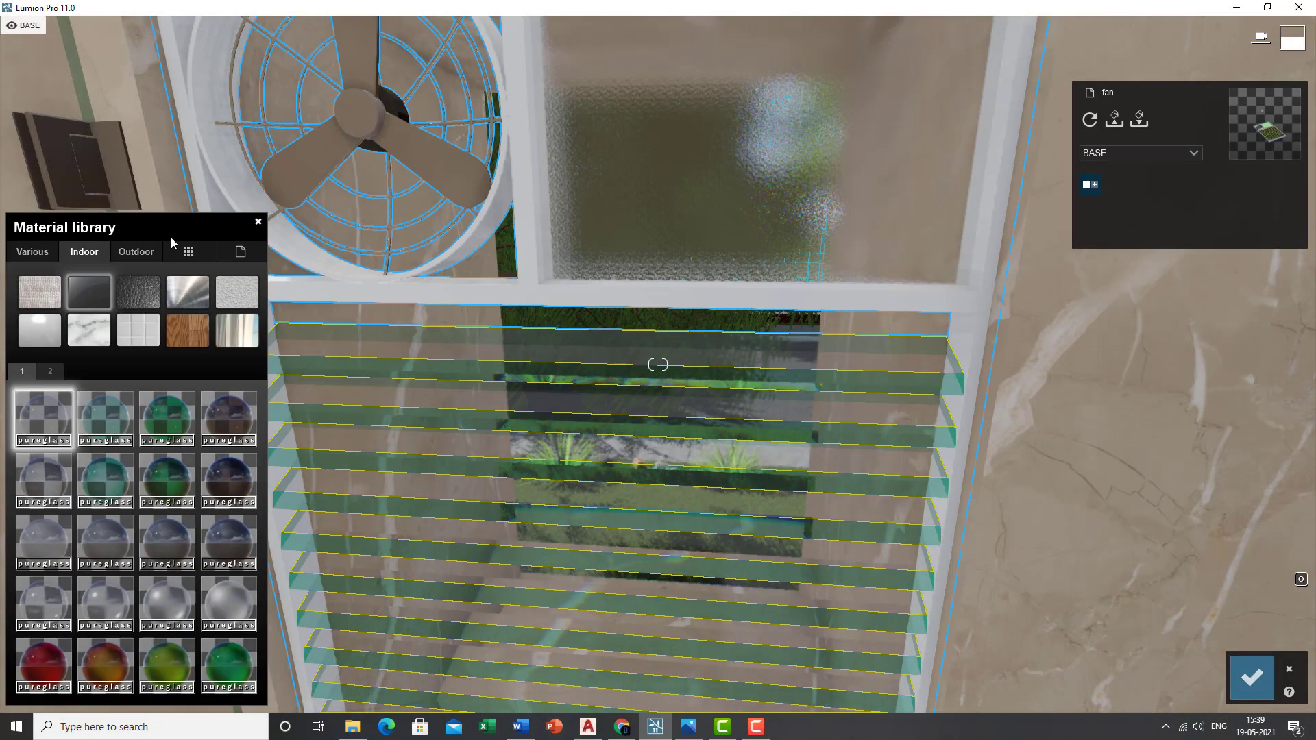
pyautogui.click(186, 252)
pyautogui.click(44, 432)
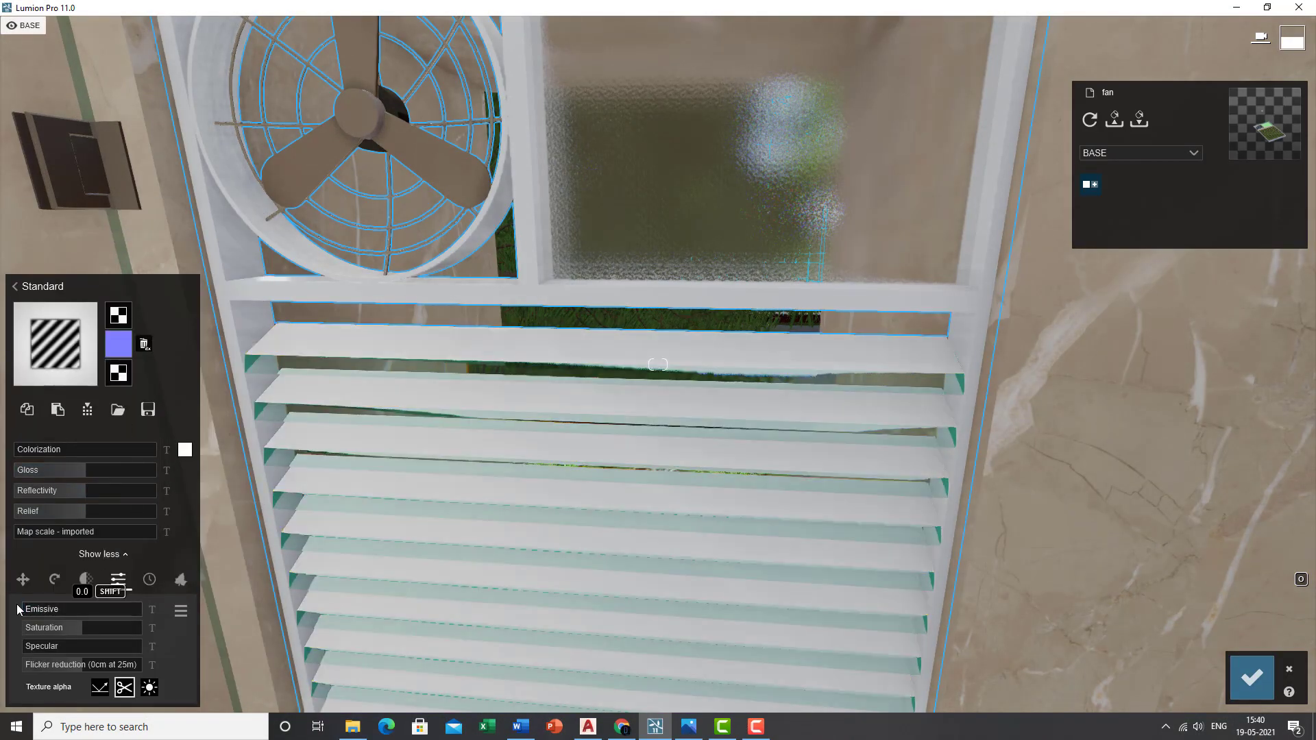
# Step: Enable transparency on the louvre blade faces, raise their colorization and gloss, and set reflectivity to 2.0
pyautogui.click(86, 579)
pyautogui.click(19, 625)
pyautogui.moveTo(58, 449)
pyautogui.mouseDown()
pyautogui.moveTo(134, 448)
pyautogui.moveTo(42, 471)
pyautogui.moveTo(151, 490)
pyautogui.mouseUp()
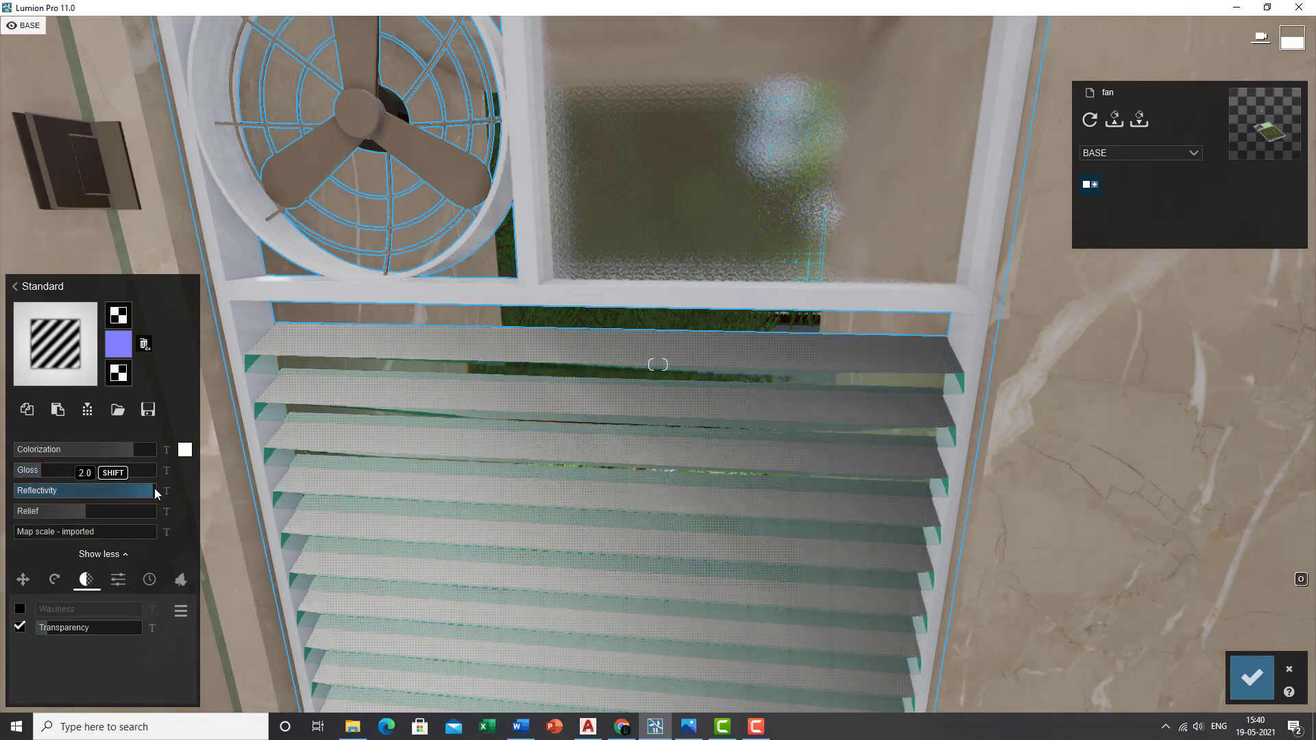
pyautogui.moveTo(42, 471); pyautogui.dragTo(145, 470)
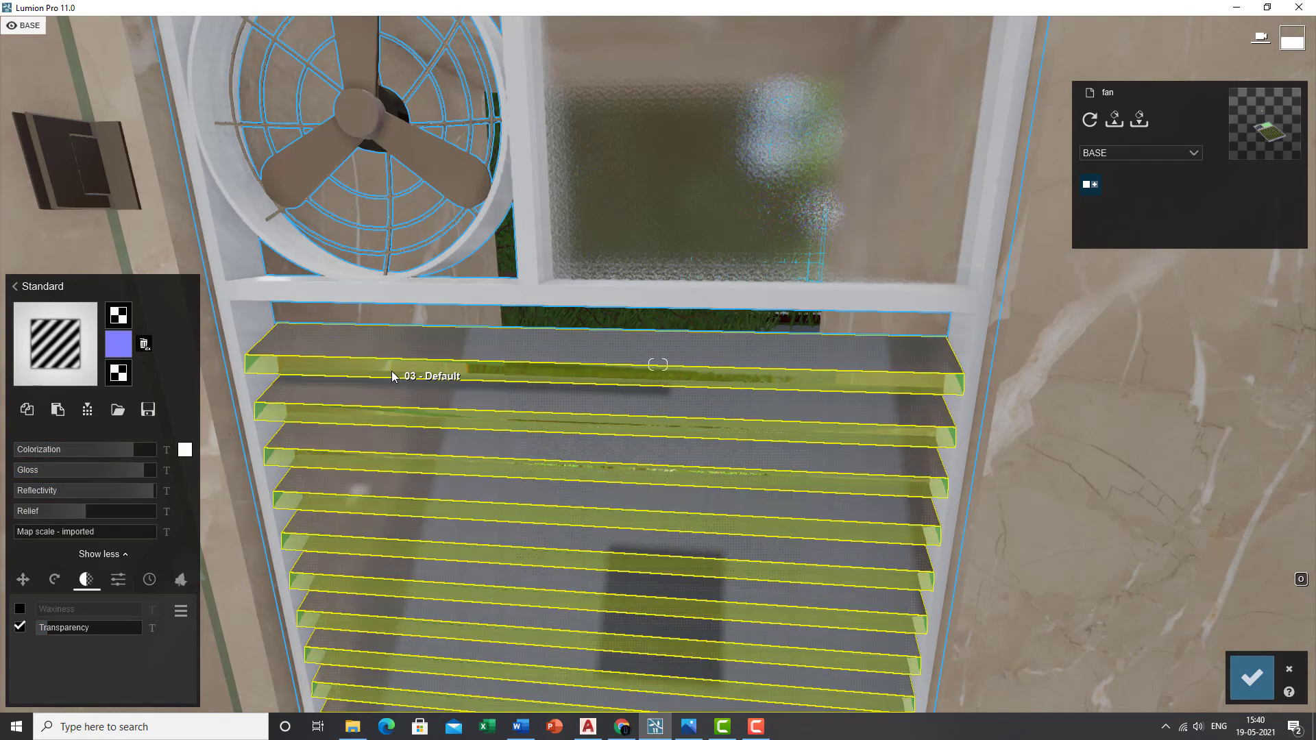
# Step: Assign the Standard material to the front edges of the louvre blades
pyautogui.click(392, 373)
pyautogui.click(59, 388)
pyautogui.click(239, 253)
pyautogui.click(34, 447)
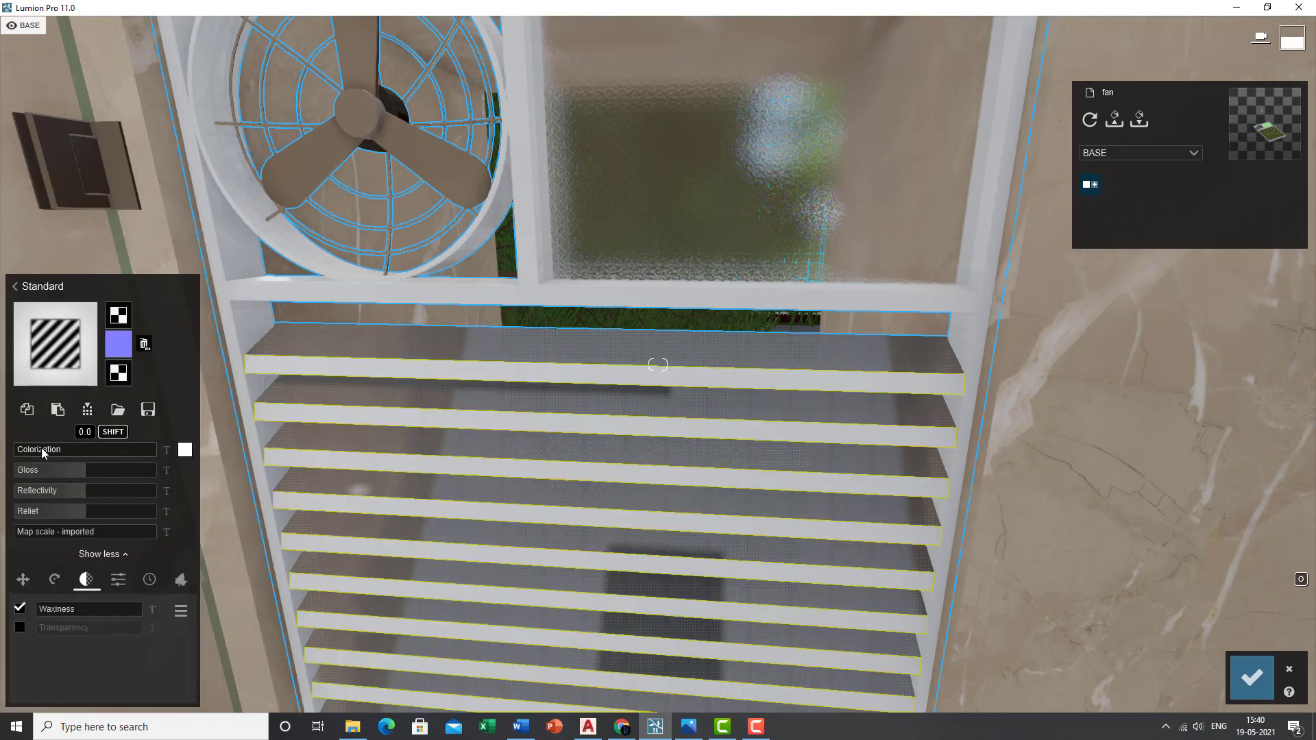
# Step: Tint the louvre edges pale aqua green, enable their transparency, lower the gloss and raise the reflectivity
pyautogui.click(185, 450)
pyautogui.click(331, 497)
pyautogui.click(224, 458)
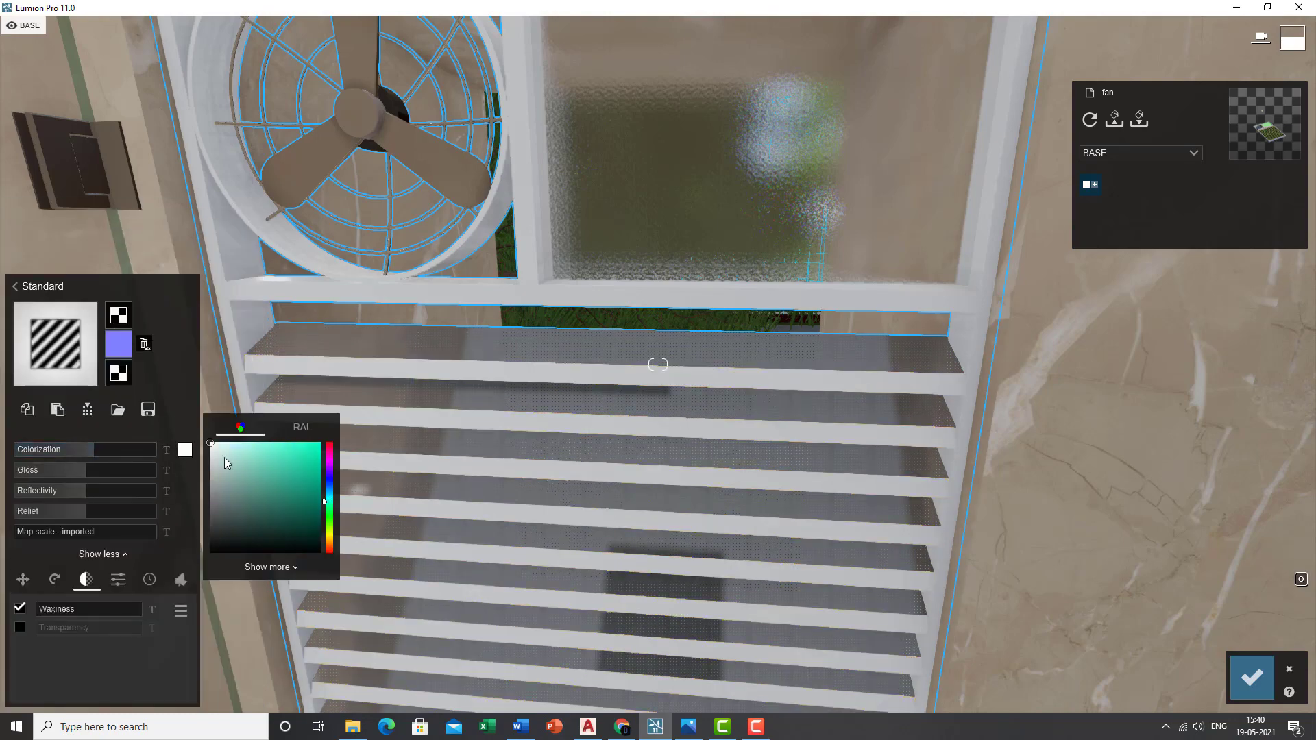
pyautogui.click(39, 628)
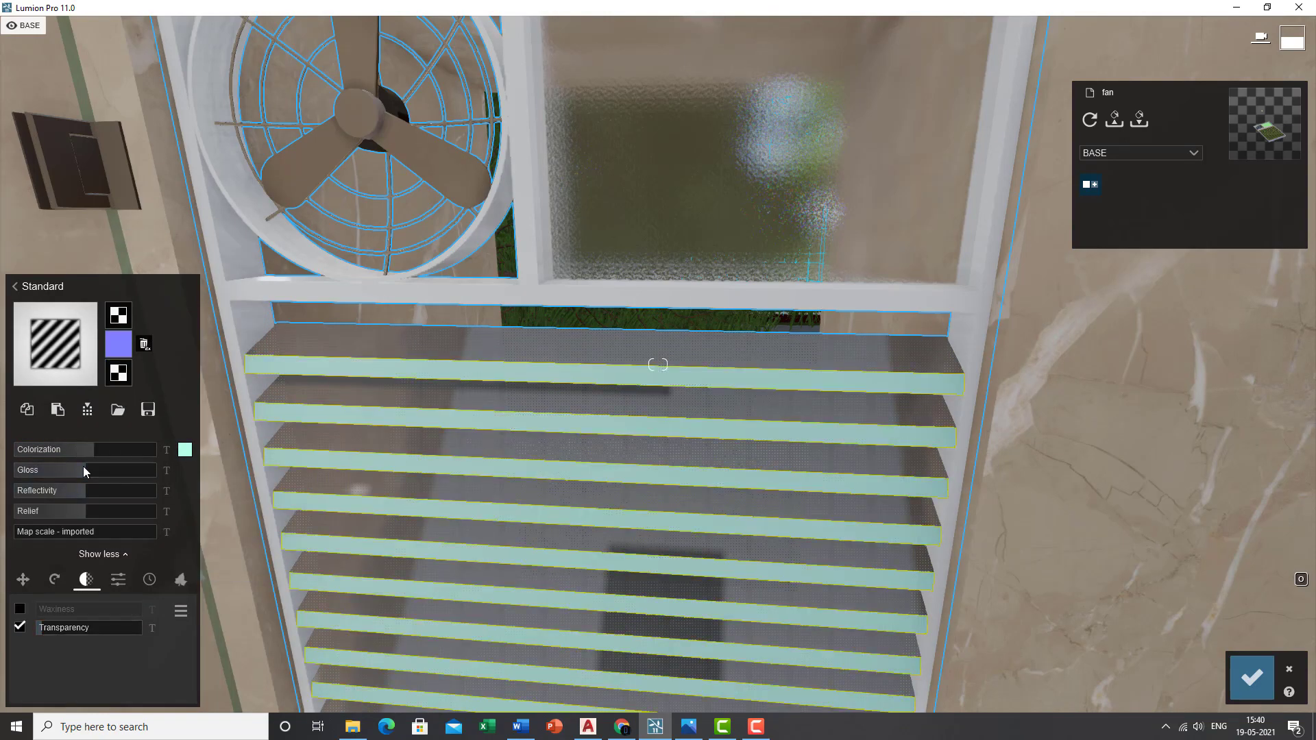
pyautogui.moveTo(84, 491); pyautogui.dragTo(155, 492)
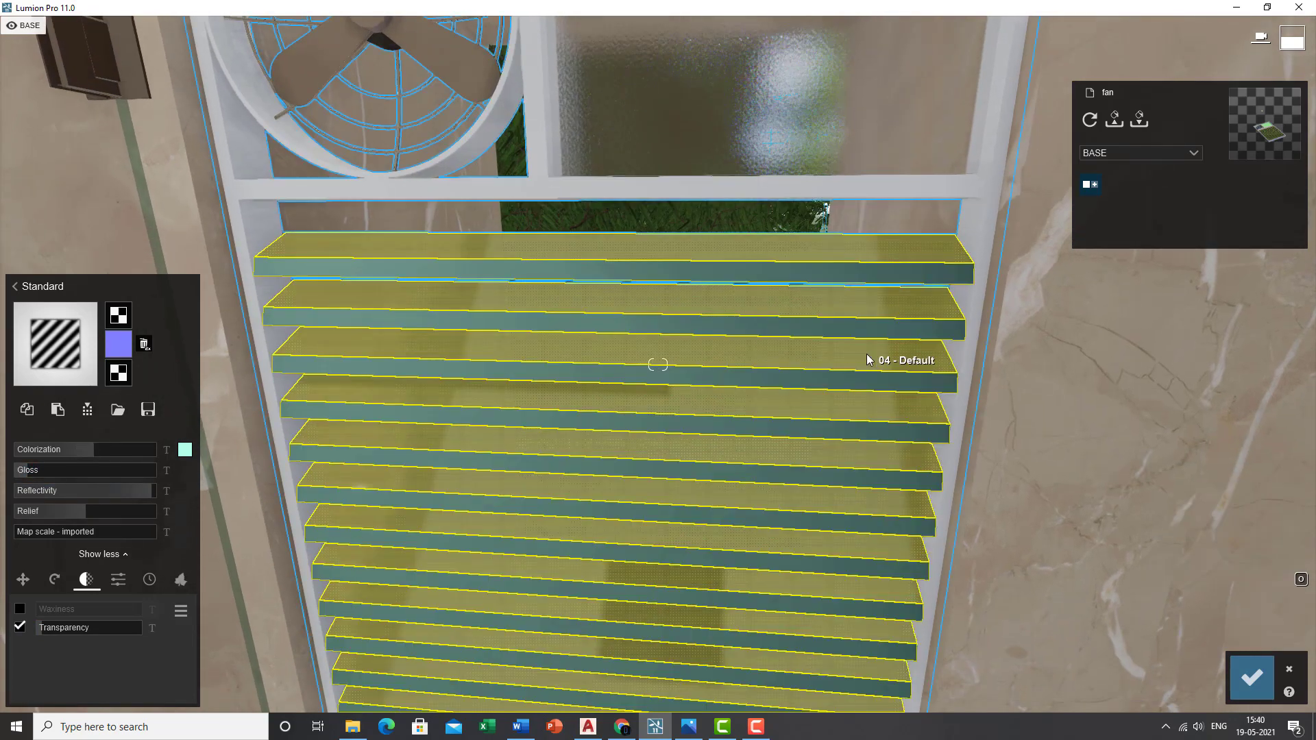
# Step: Reduce the gloss of the louvre blade faces, set their transparency to 0.6 and save the material changes
pyautogui.click(139, 450)
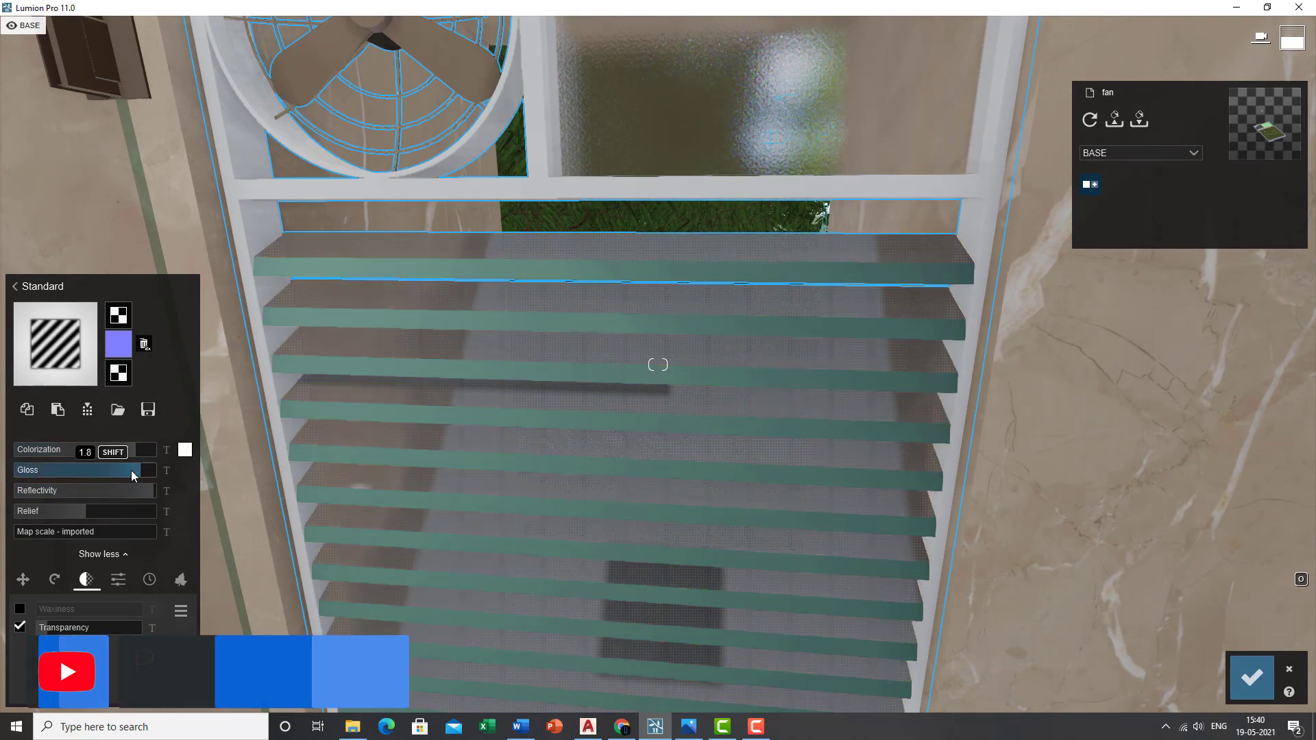
pyautogui.moveTo(130, 470); pyautogui.dragTo(91, 470)
pyautogui.scroll(3, 537, 538)
pyautogui.scroll(-5, 537, 538)
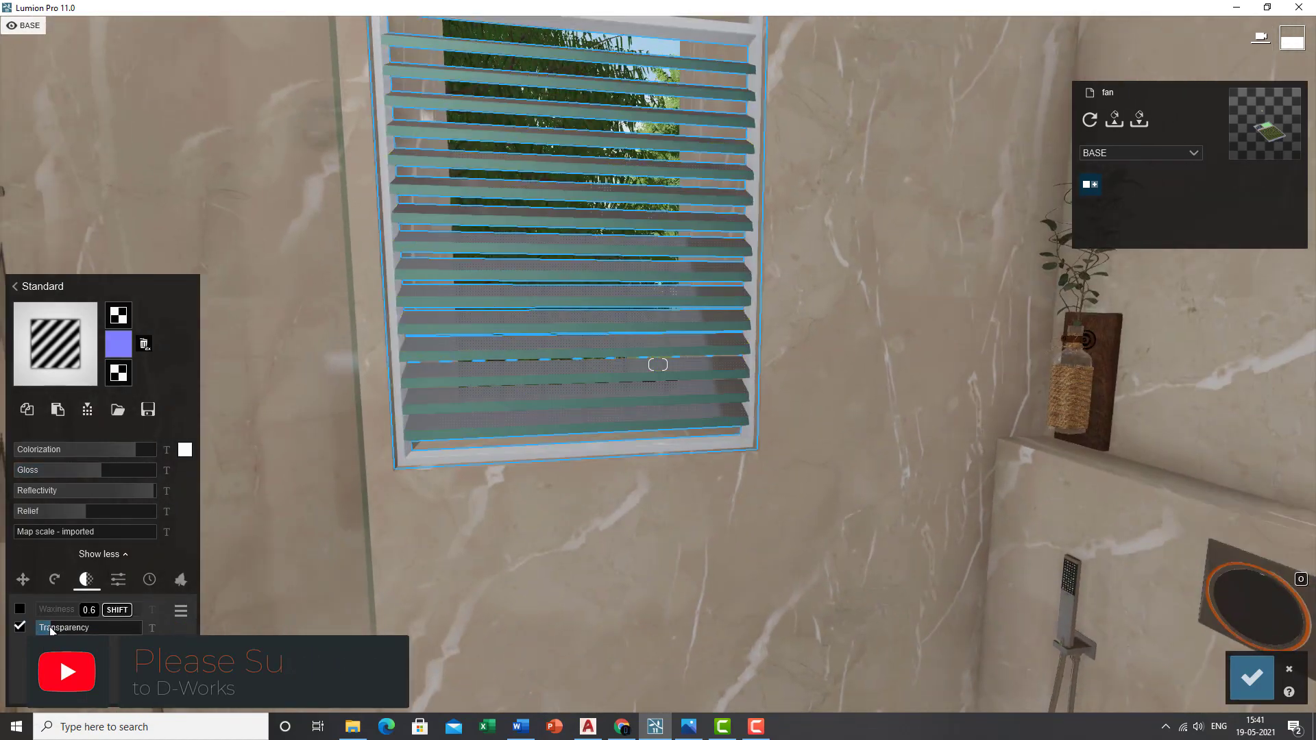
pyautogui.click(1252, 677)
# Step: Restore photo 1's camera to preview the louvres, and examine the window in the rendered image f1.jpg in Photos
pyautogui.click(1227, 645)
pyautogui.click(96, 617)
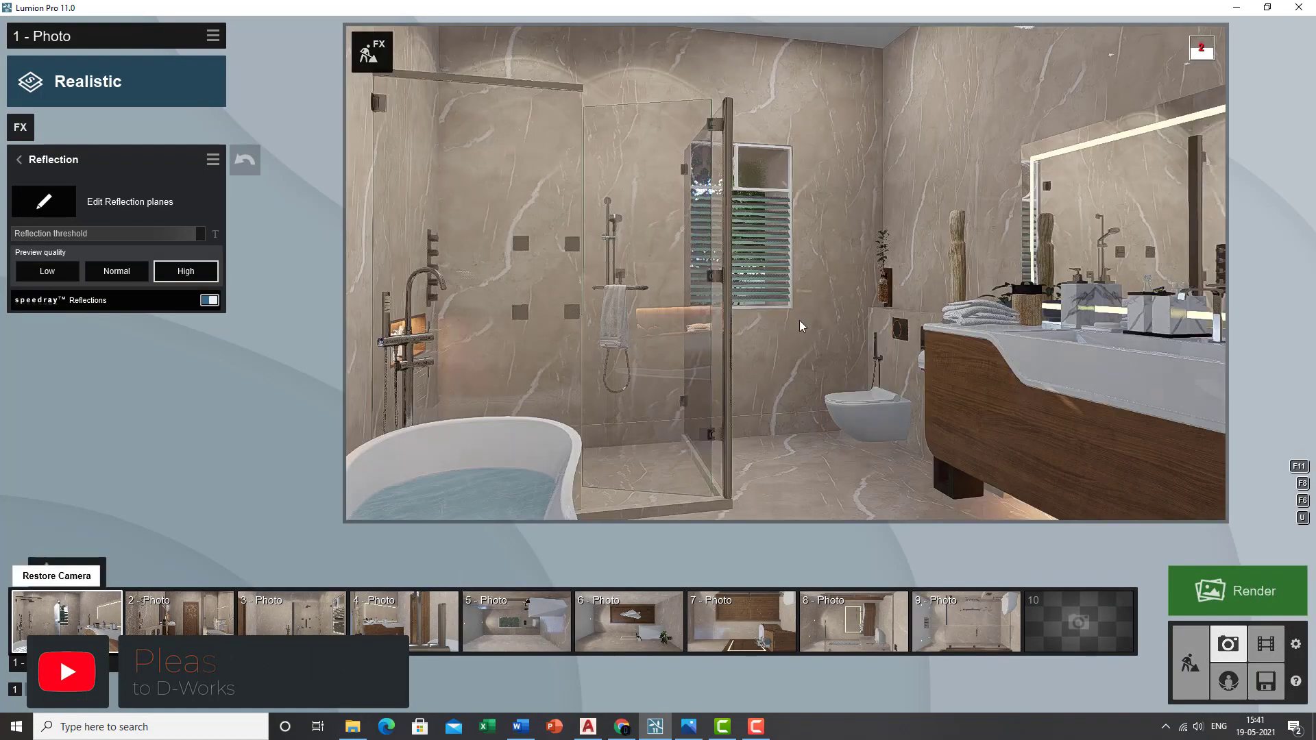
pyautogui.click(757, 726)
pyautogui.click(1250, 663)
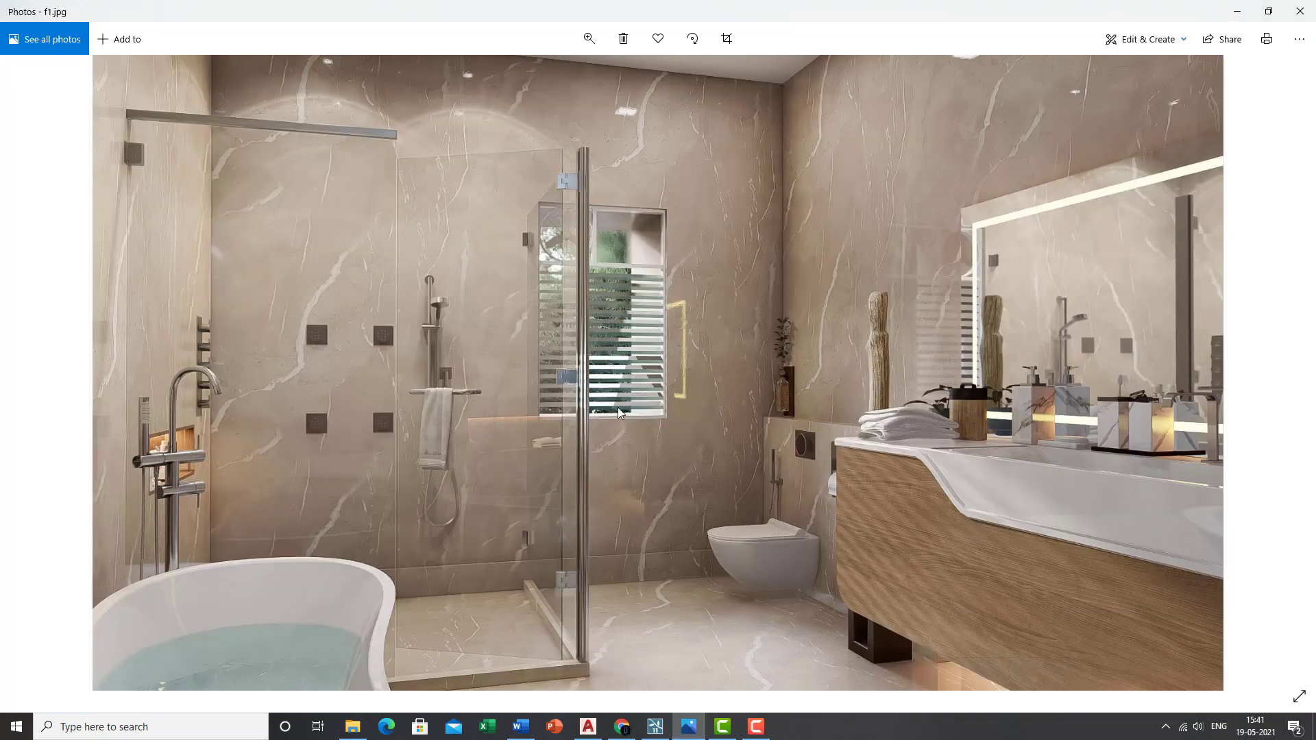
pyautogui.scroll(3, 522, 502)
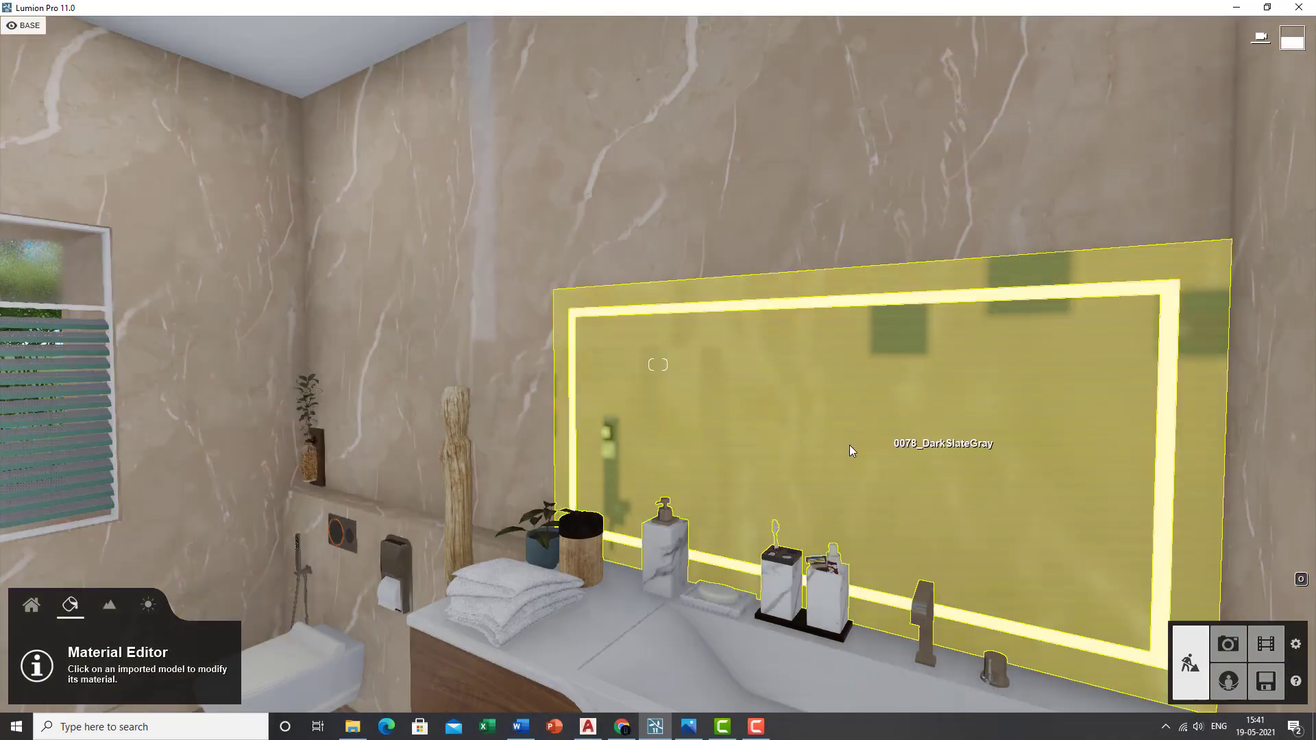
# Step: Raise the colorization of the Chrome material on the vanity mirror and save the change
pyautogui.click(850, 450)
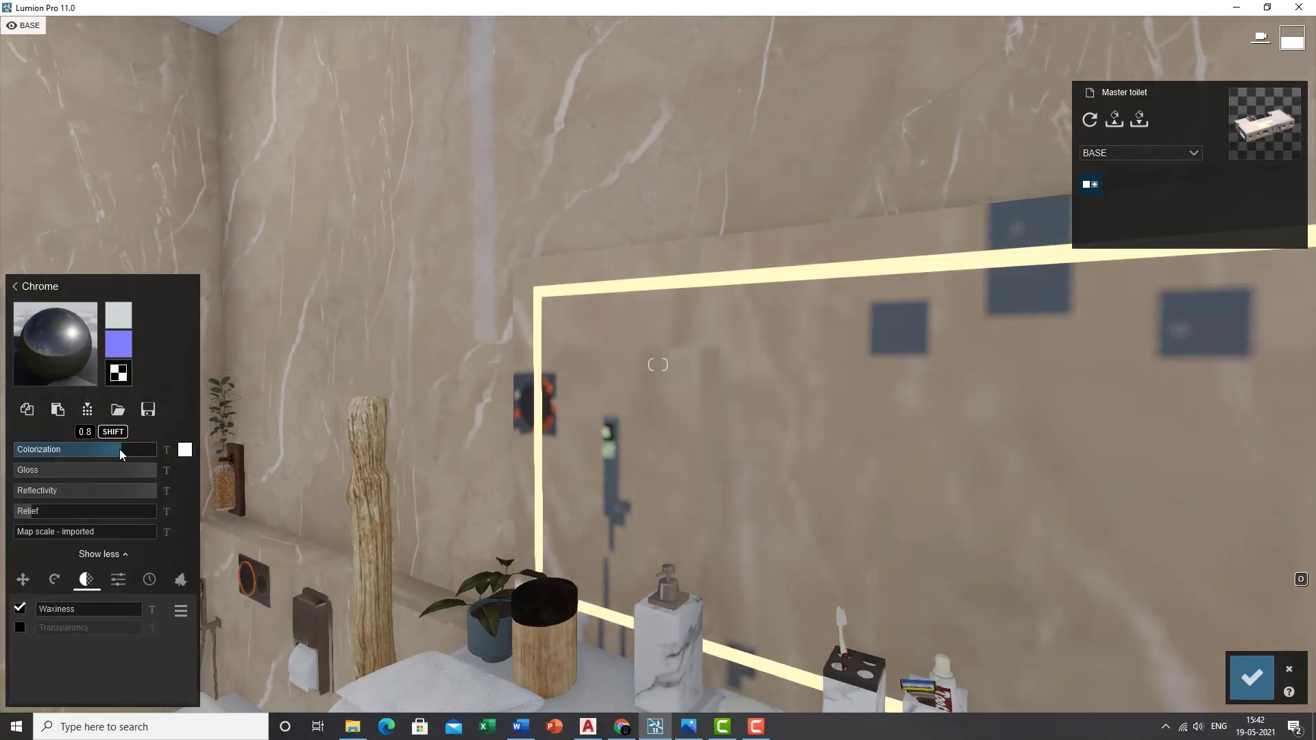
pyautogui.moveTo(121, 454); pyautogui.dragTo(159, 445)
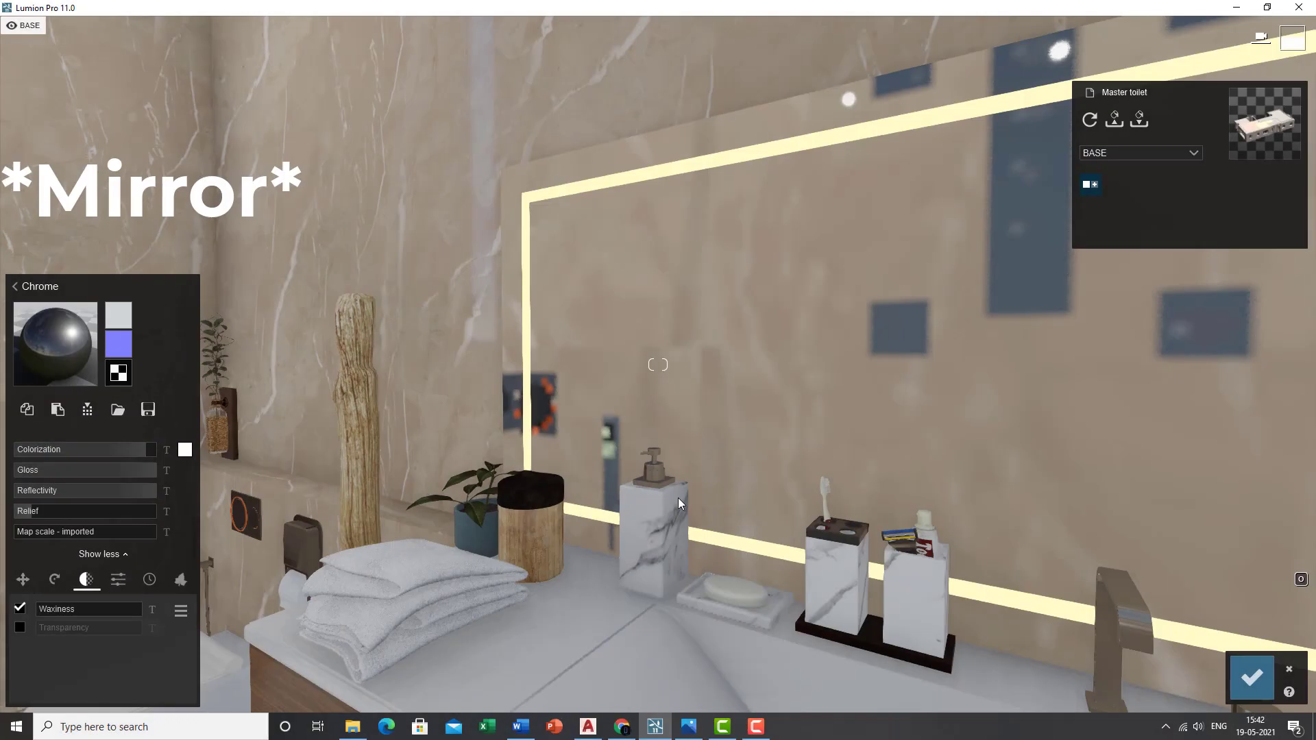
pyautogui.click(1260, 669)
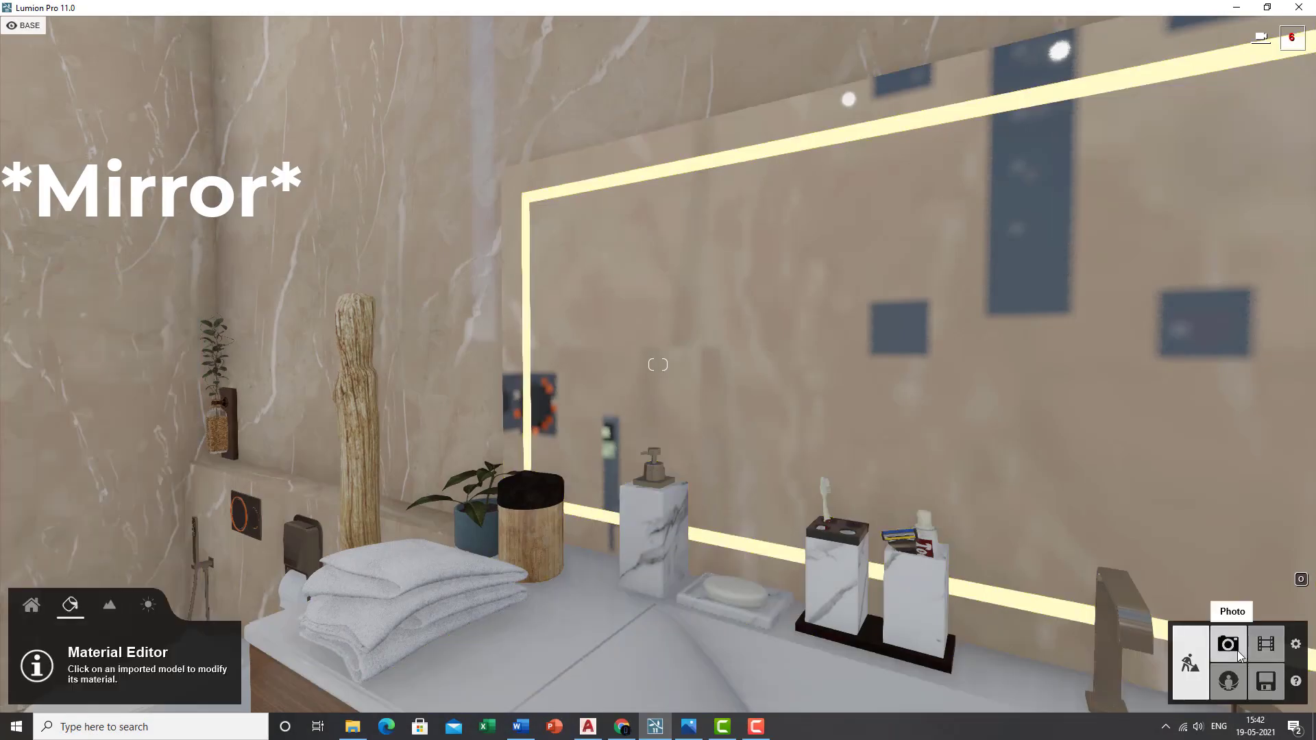
# Step: Restore photo 1's camera and examine the mirror's reflections in the rendered image f1.jpg in Photos
pyautogui.click(1229, 644)
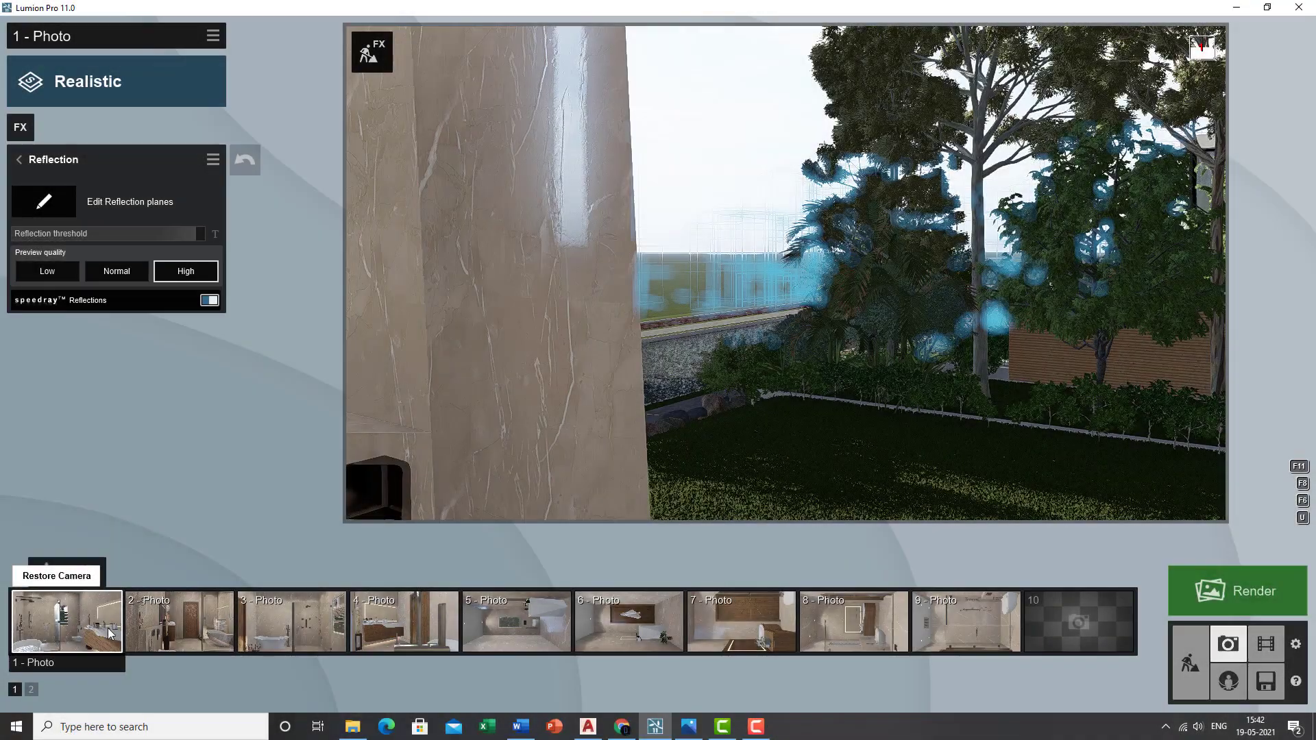
pyautogui.click(67, 621)
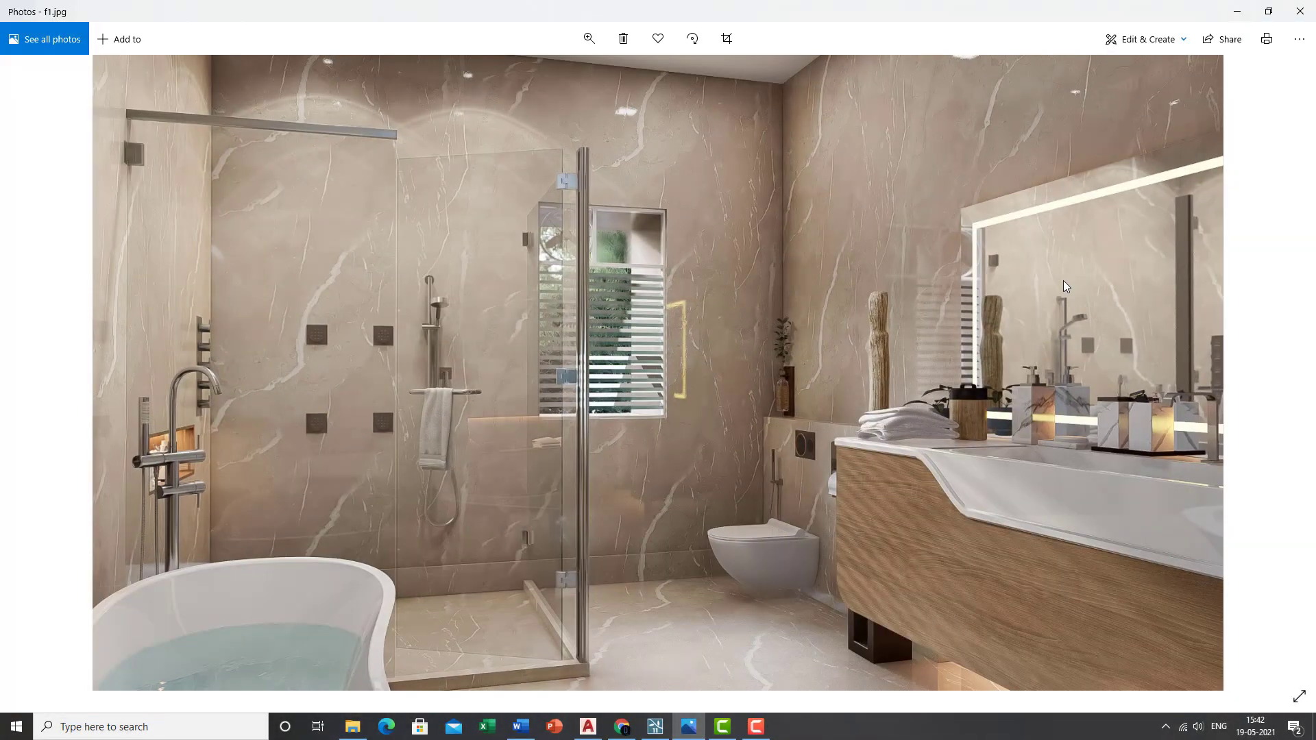
pyautogui.keyDown('ctrl'); pyautogui.scroll(3, 1063, 281); pyautogui.keyUp('ctrl')
pyautogui.keyDown('ctrl'); pyautogui.scroll(-4, 982, 298); pyautogui.keyUp('ctrl')
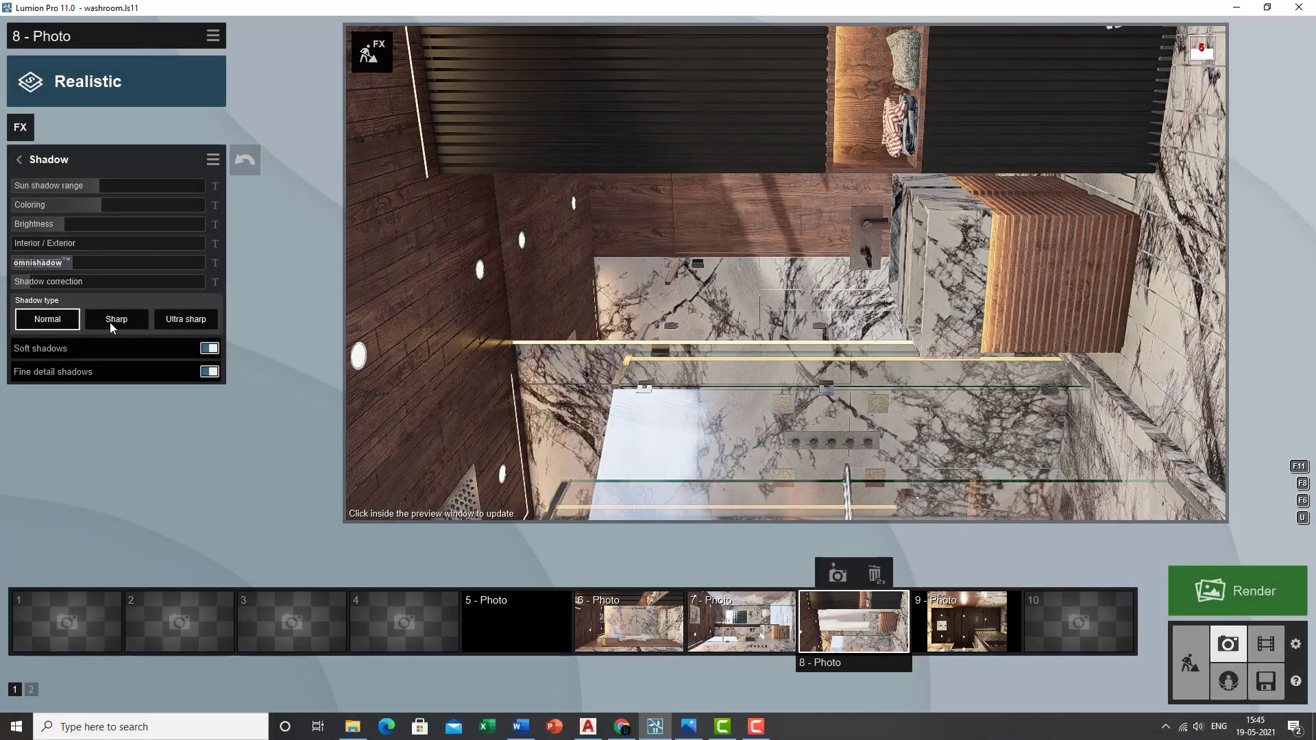
# Step: Set photo 8's Shadow effect to the Sharp type with soft shadows off, and refresh the preview
pyautogui.click(110, 320)
pyautogui.click(820, 273)
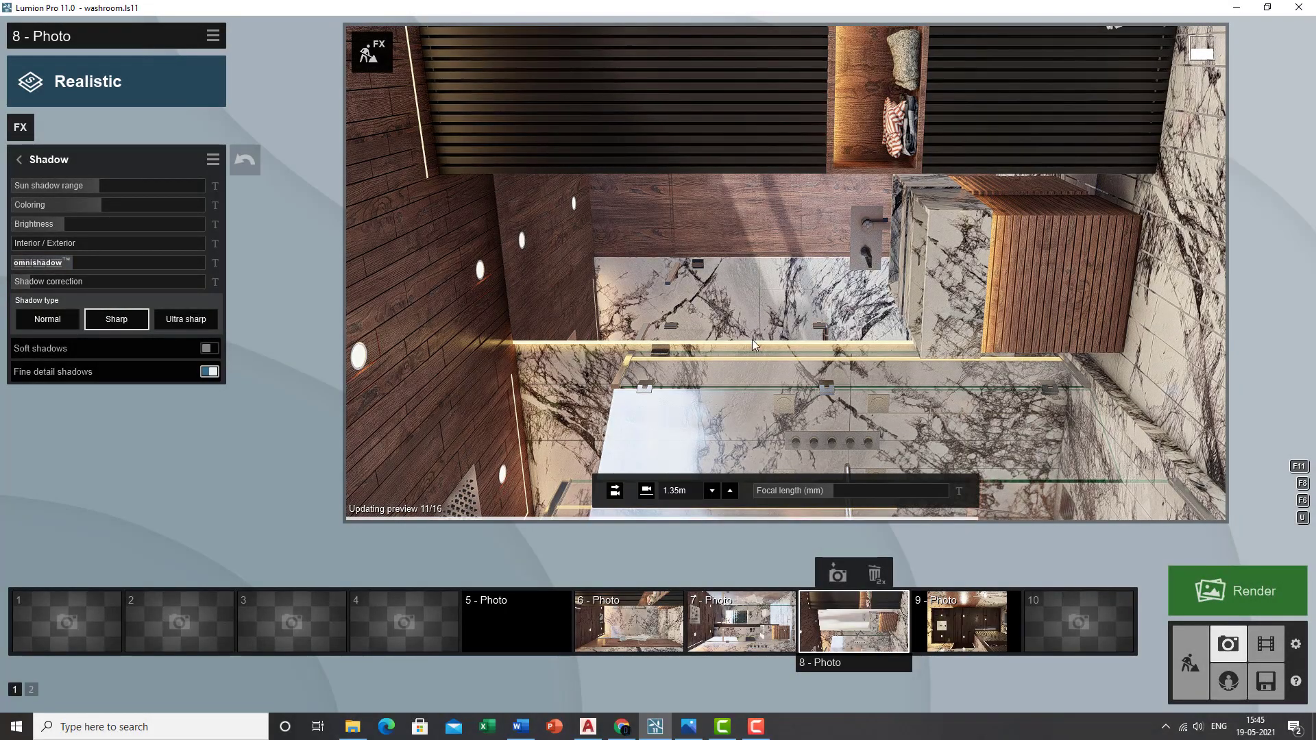
pyautogui.click(374, 61)
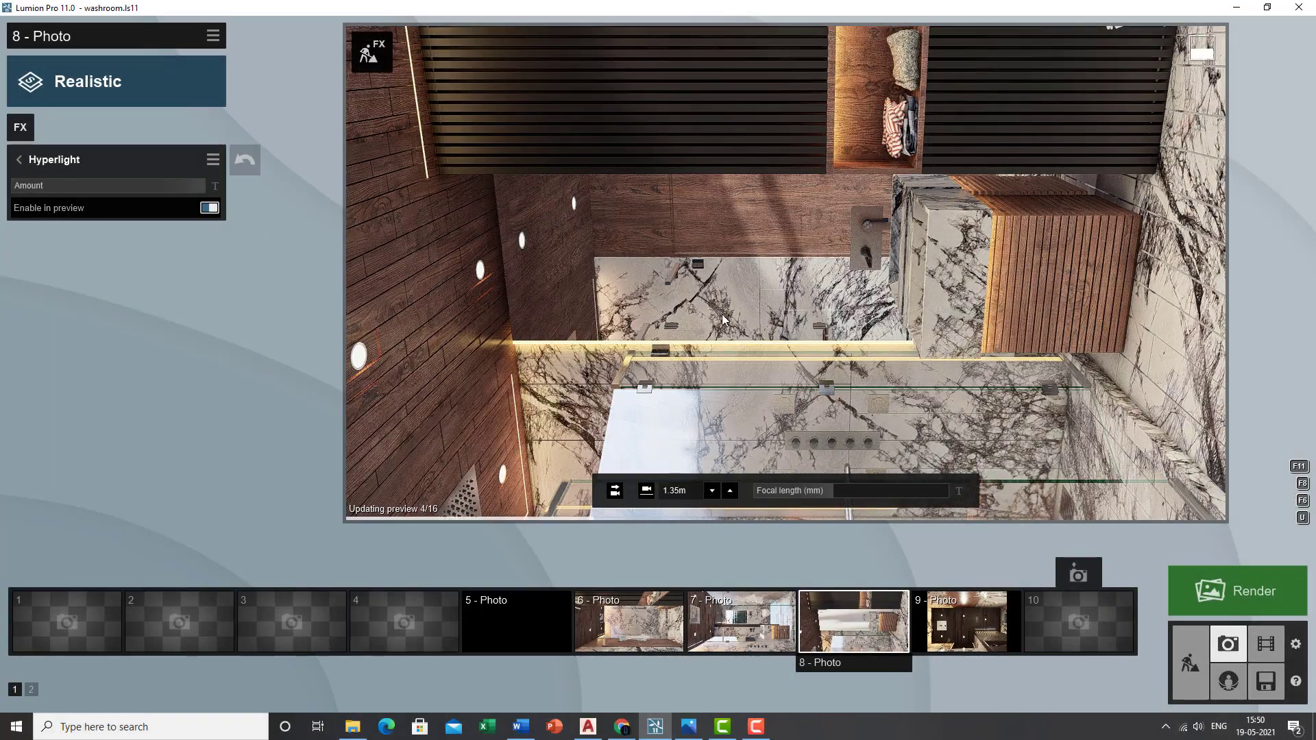
# Step: Lower the amount of the Hyperlight effect on photo 8
pyautogui.moveTo(184, 187)
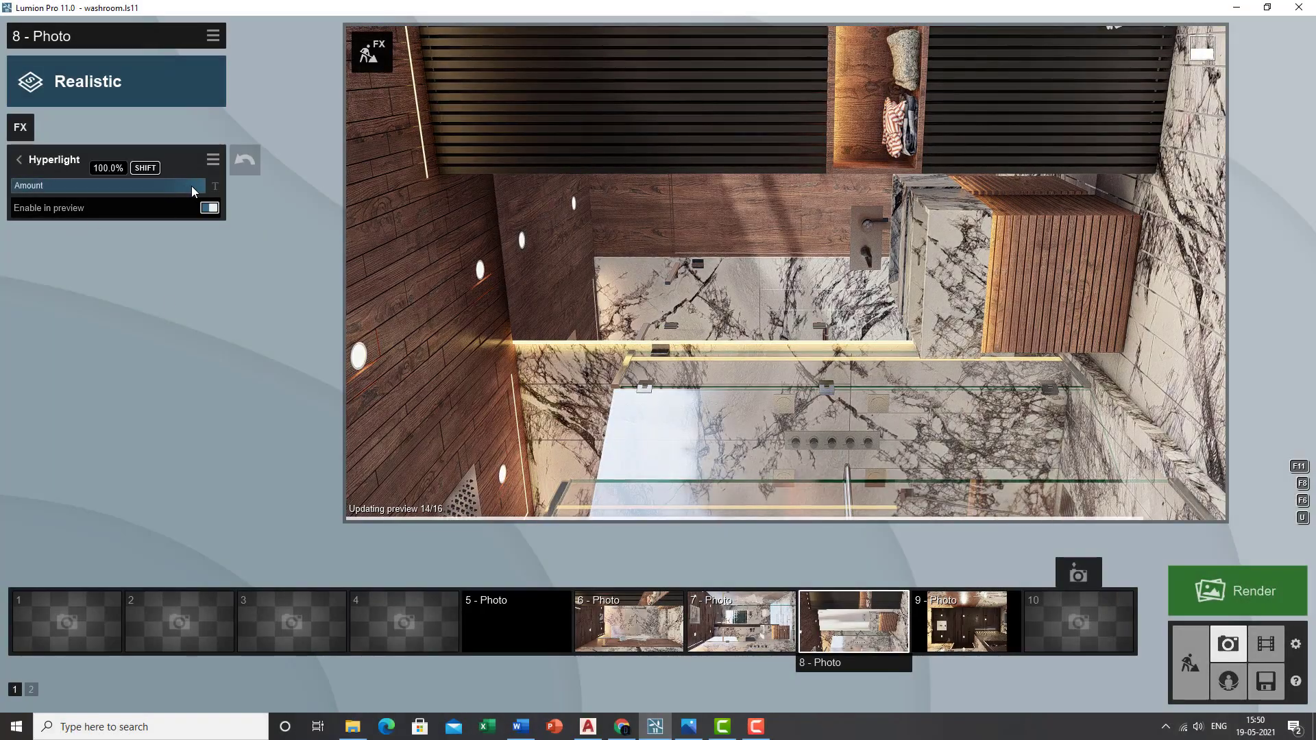
pyautogui.moveTo(195, 186); pyautogui.dragTo(118, 188)
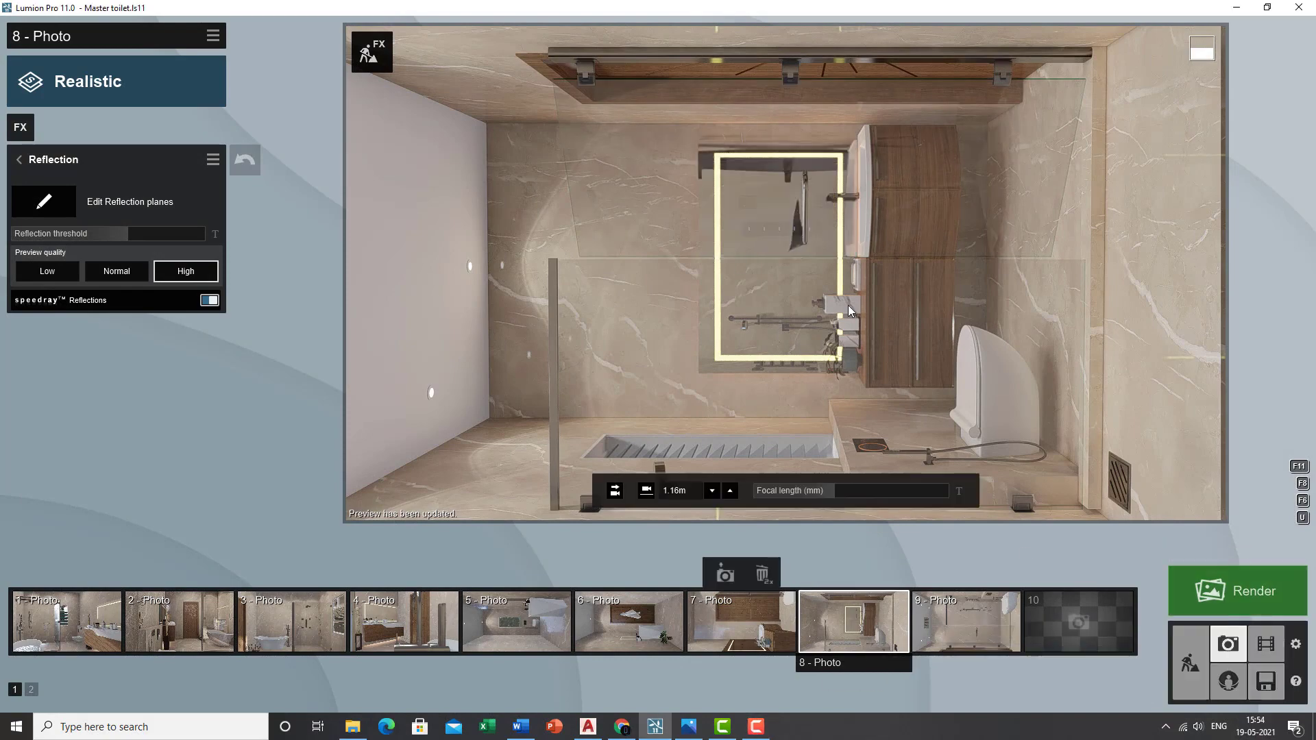
# Step: Remove reflection plane 2 from photo 8's Reflection effect, accept the edit and refresh the preview
pyautogui.click(41, 201)
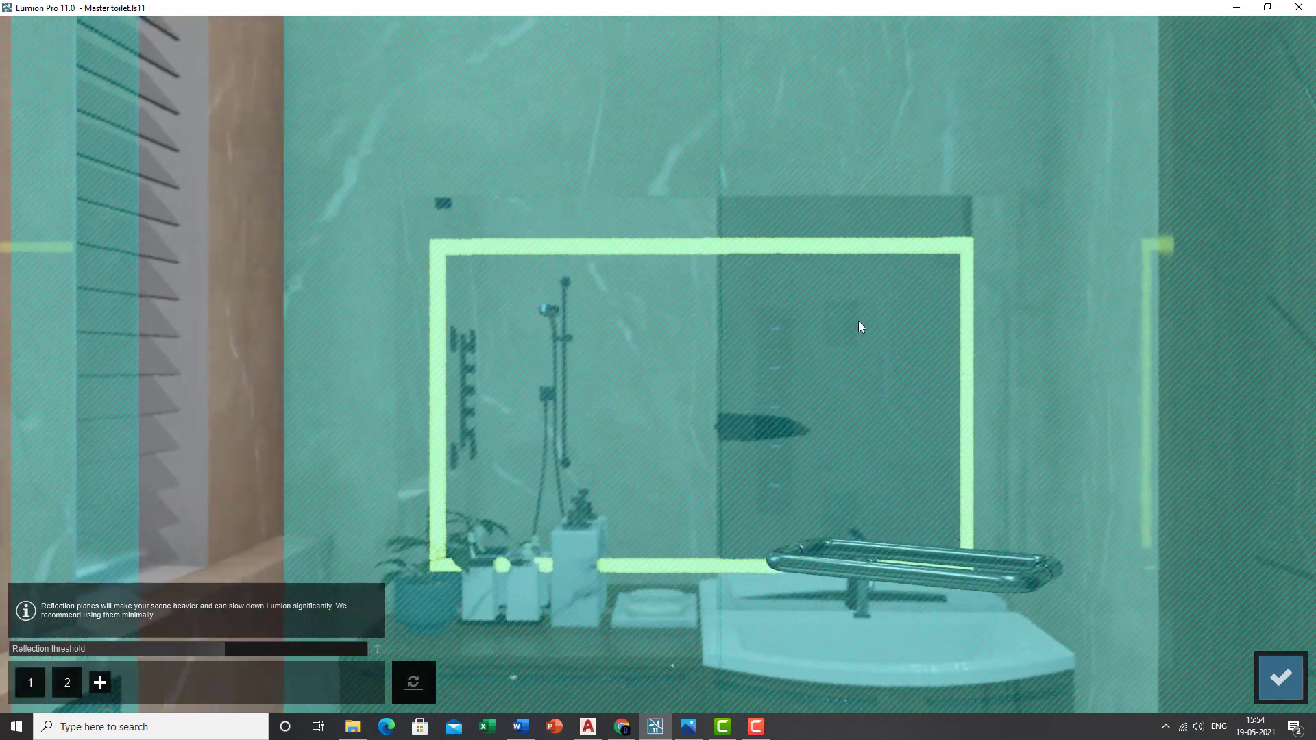
pyautogui.click(68, 683)
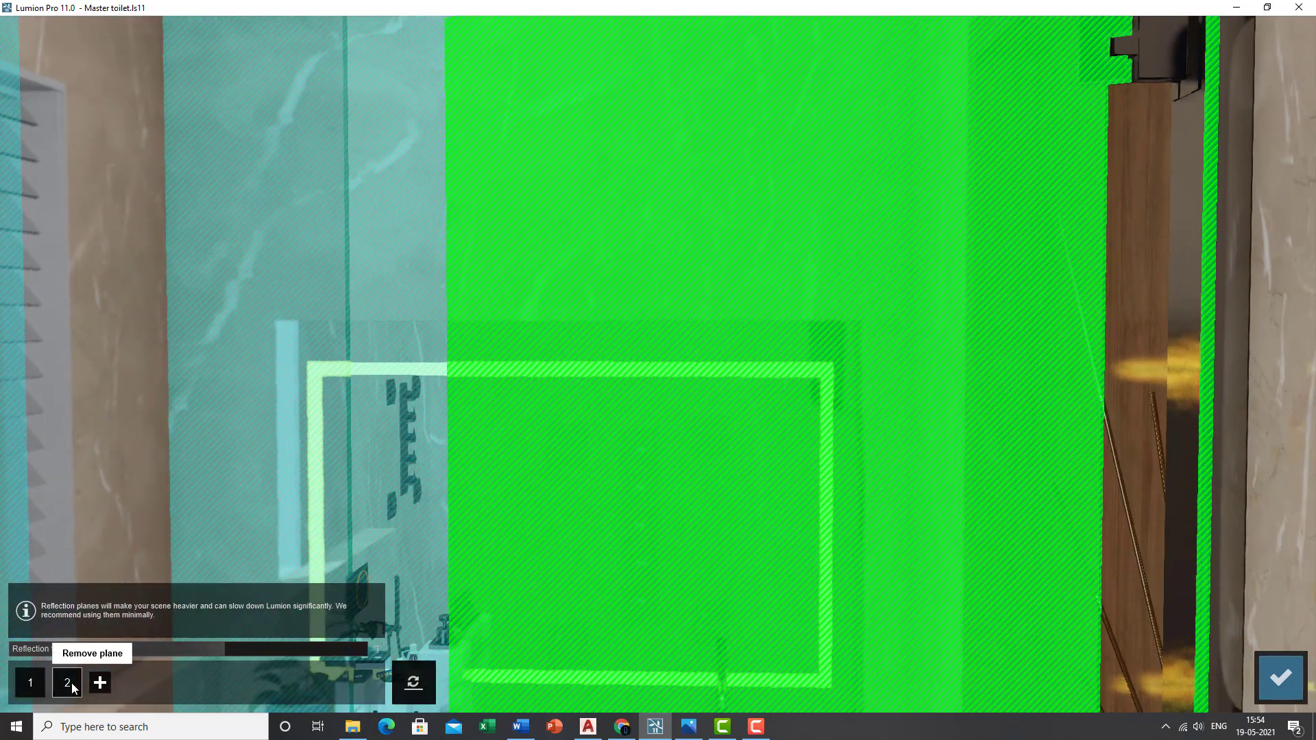
pyautogui.click(71, 683)
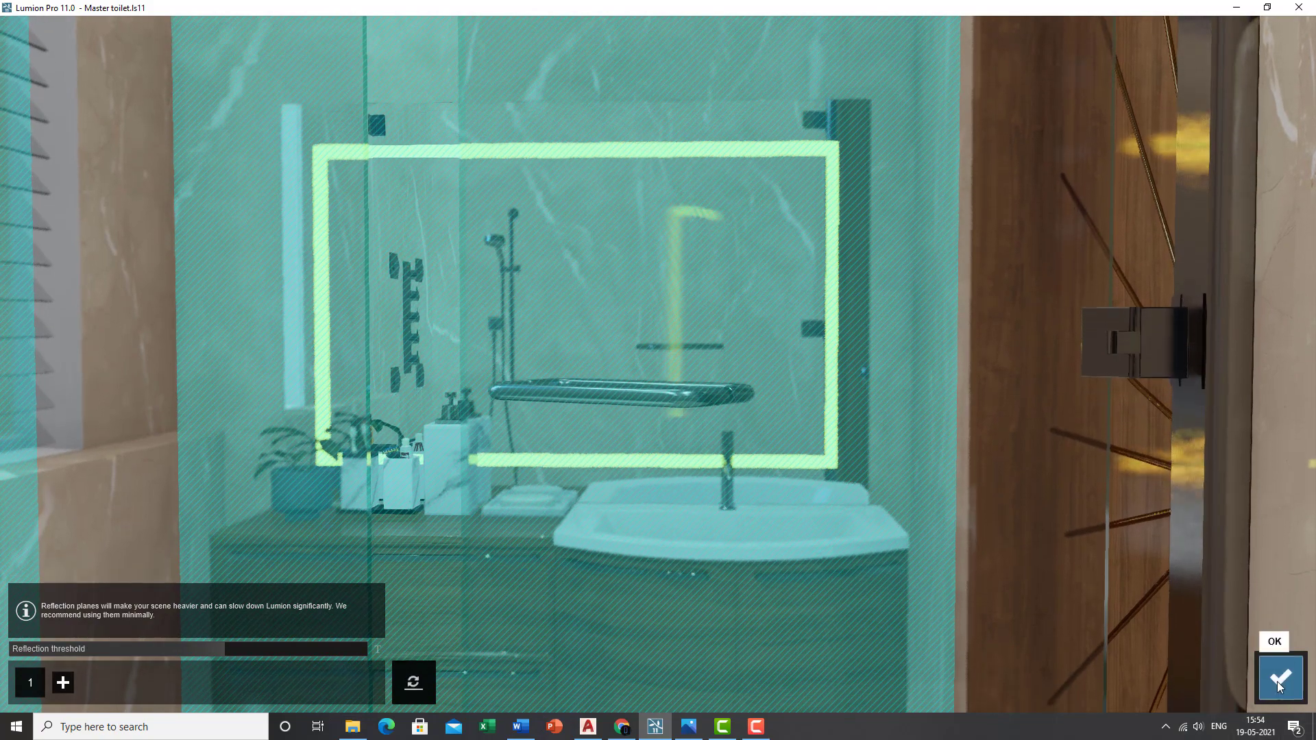
pyautogui.click(1277, 682)
pyautogui.click(850, 624)
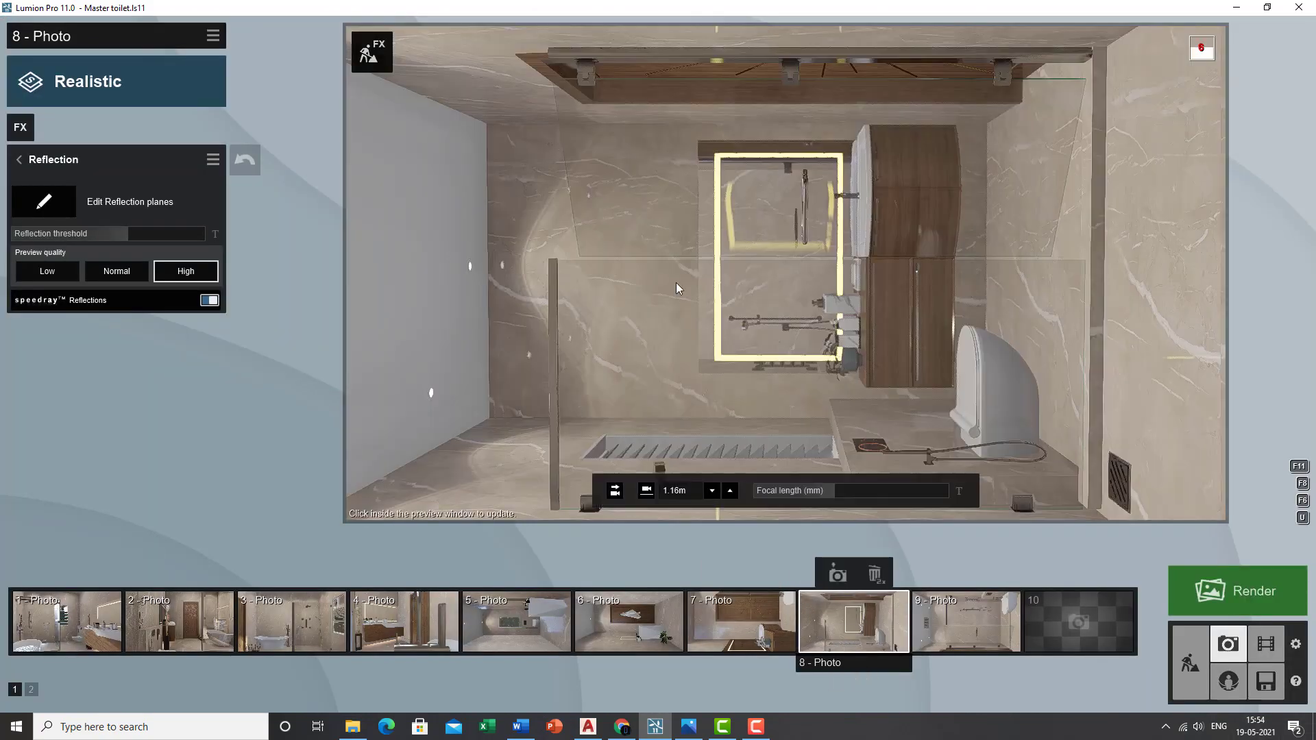
pyautogui.click(677, 288)
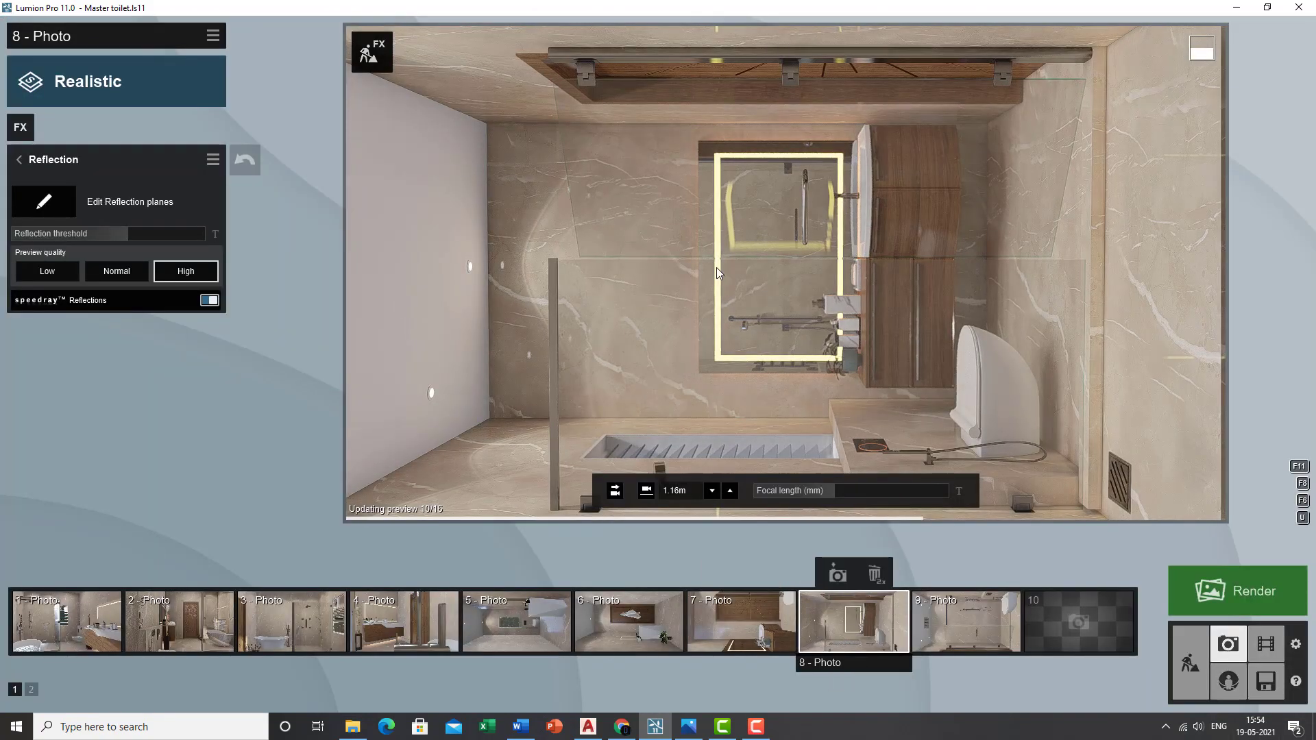
pyautogui.click(755, 727)
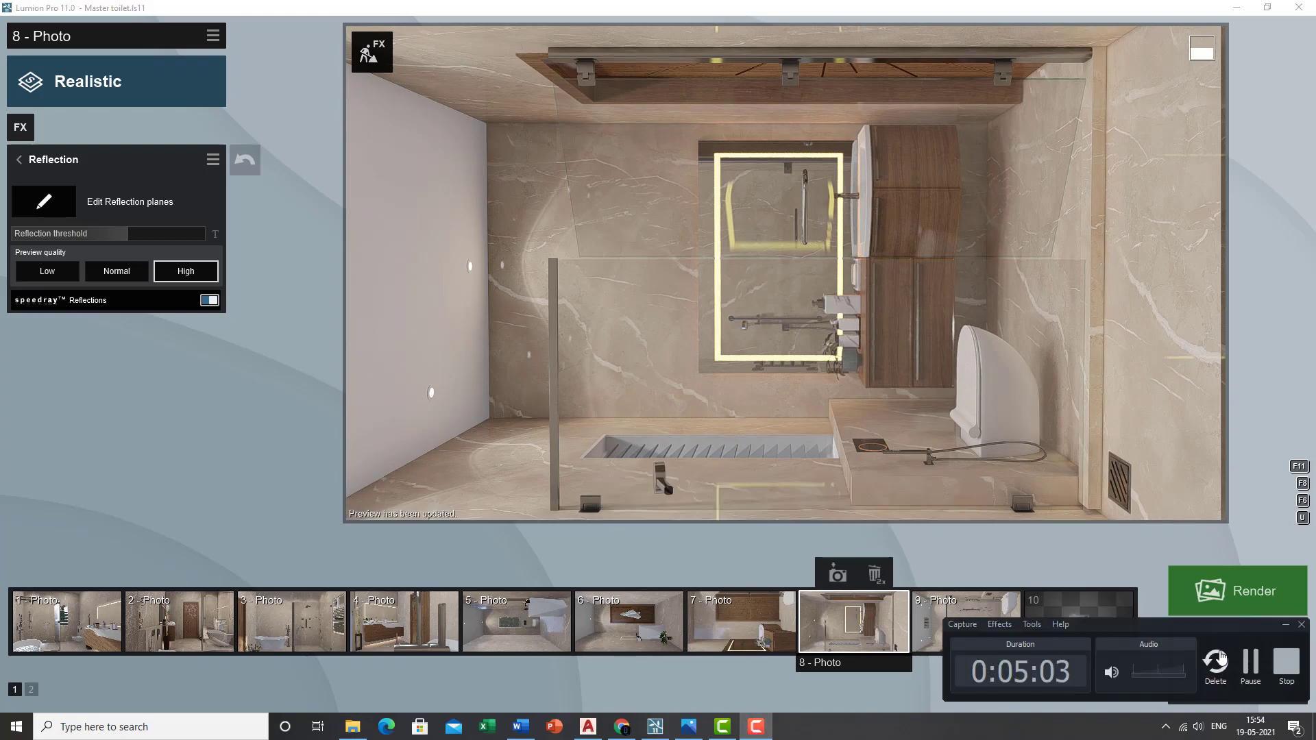
pyautogui.click(1286, 662)
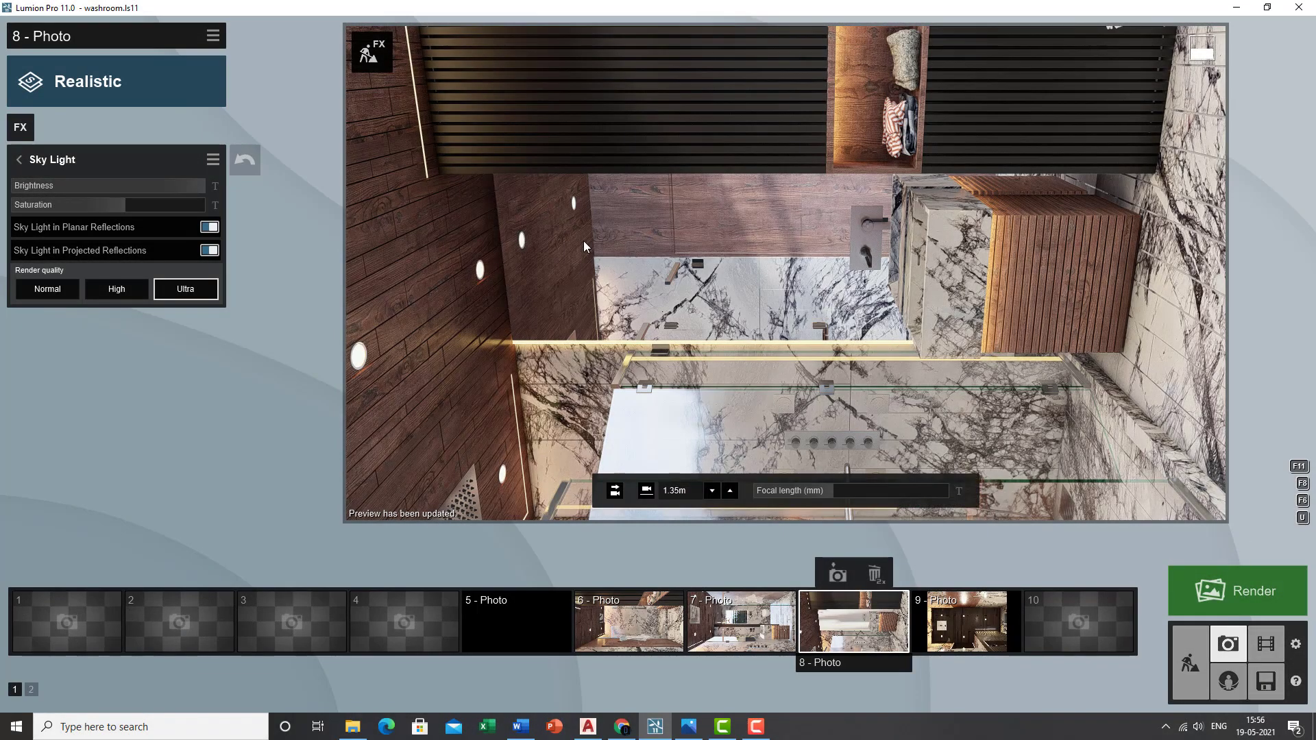
# Step: Turn off Sky Light in Planar Reflections for photo 8 of the washroom scene and refresh the preview
pyautogui.click(209, 227)
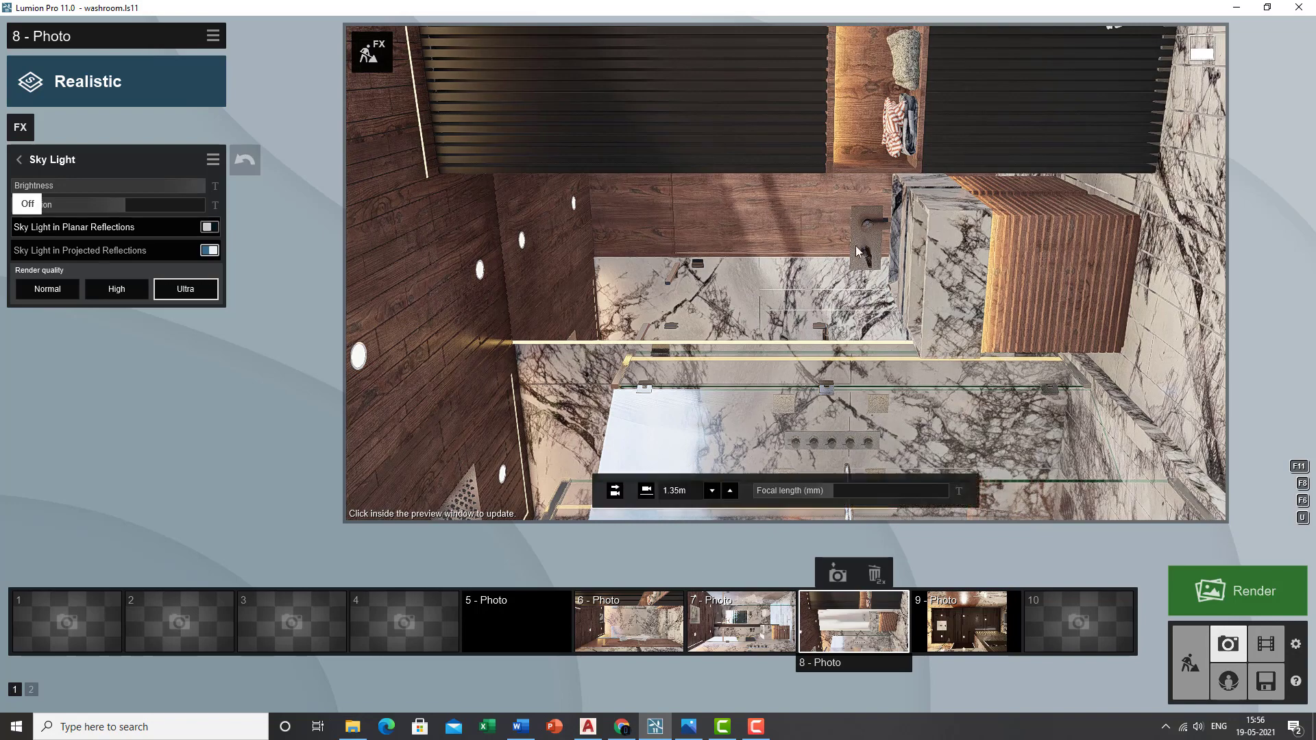
pyautogui.click(728, 230)
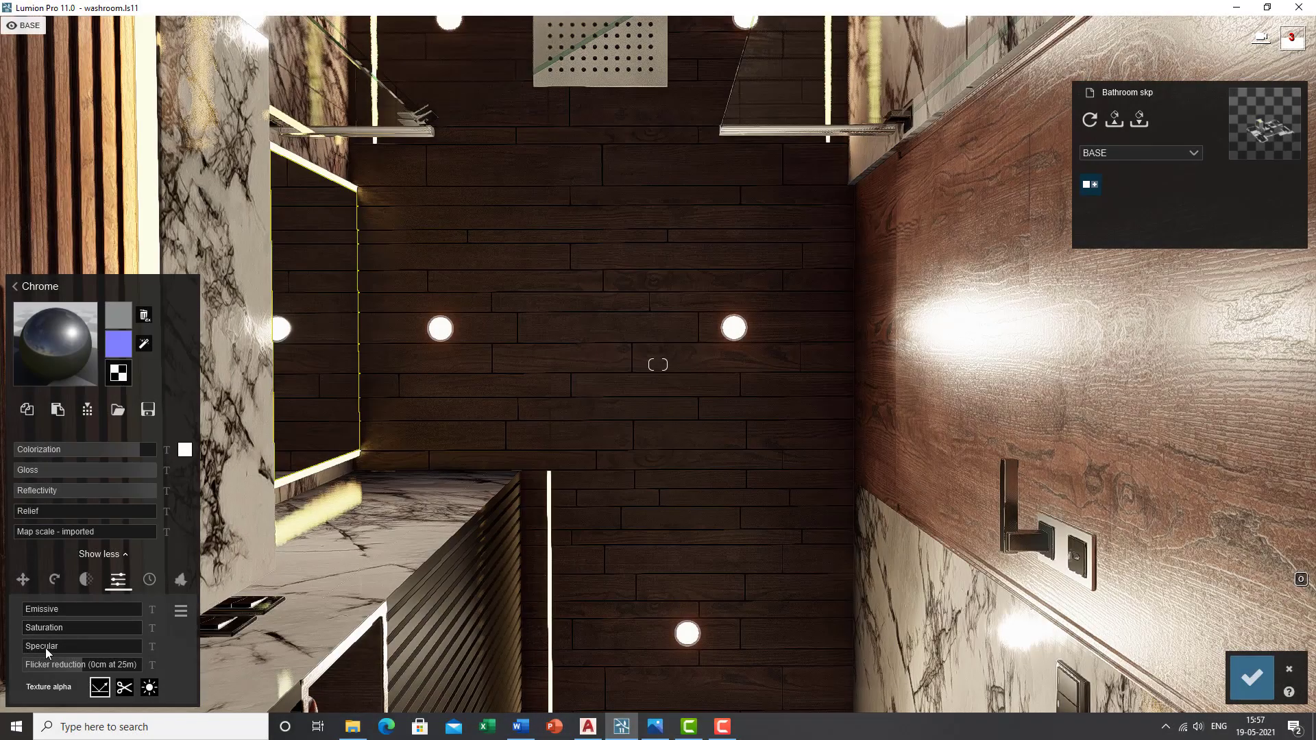
# Step: Raise the specular amount of the Chrome material slightly and save the material changes
pyautogui.moveTo(37, 645)
pyautogui.mouseDown()
pyautogui.moveTo(130, 643)
pyautogui.moveTo(48, 650)
pyautogui.mouseUp()
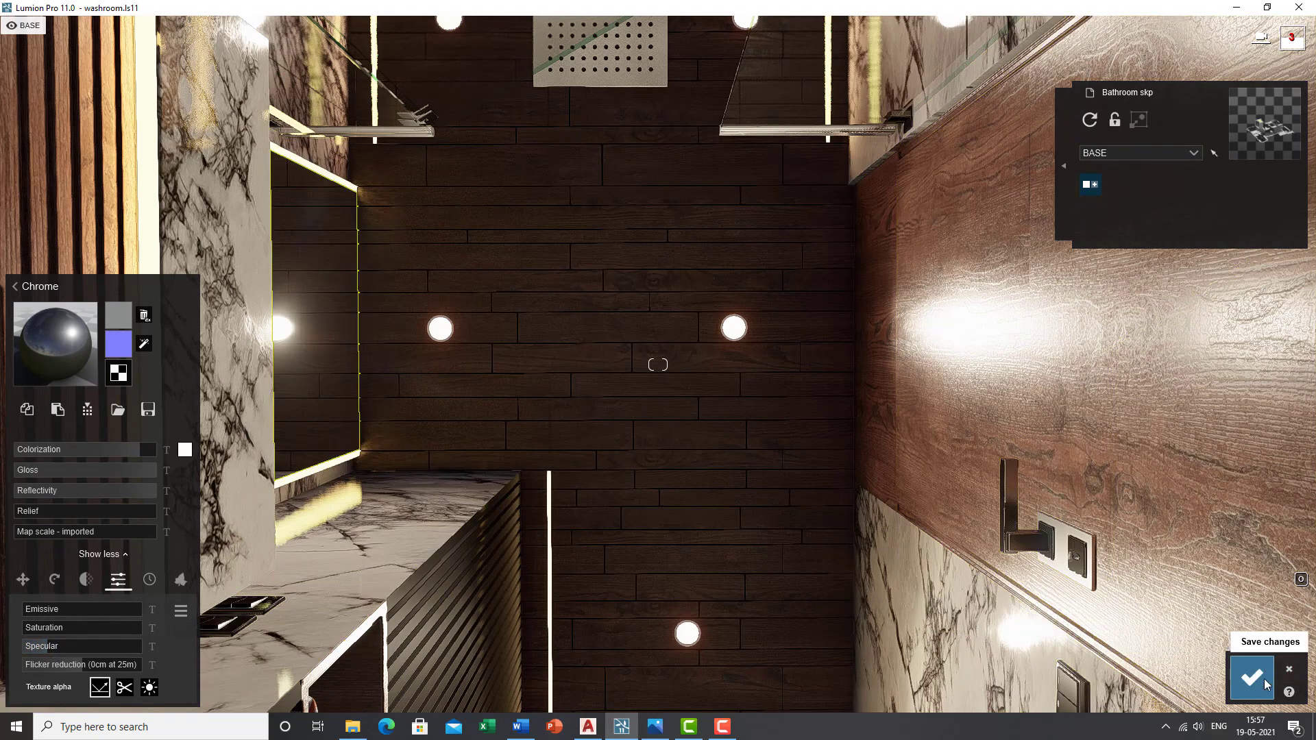
pyautogui.click(1270, 678)
pyautogui.click(1278, 679)
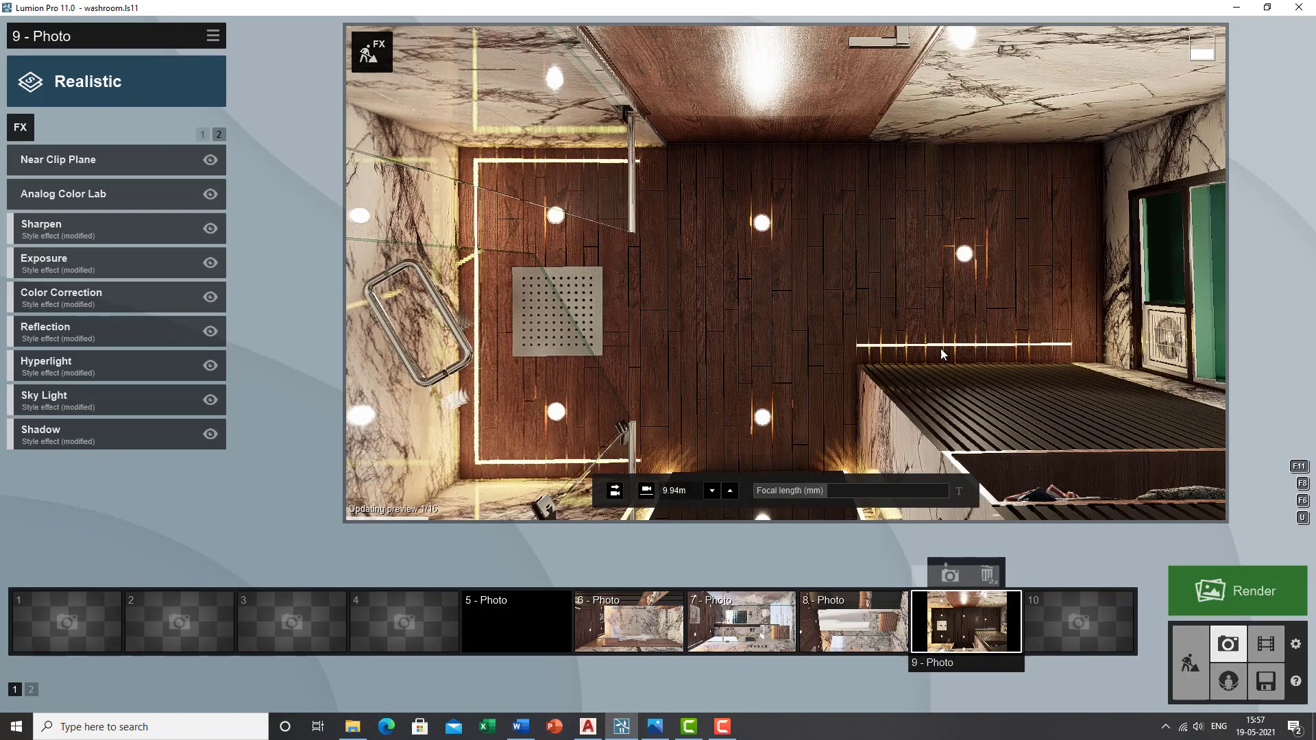